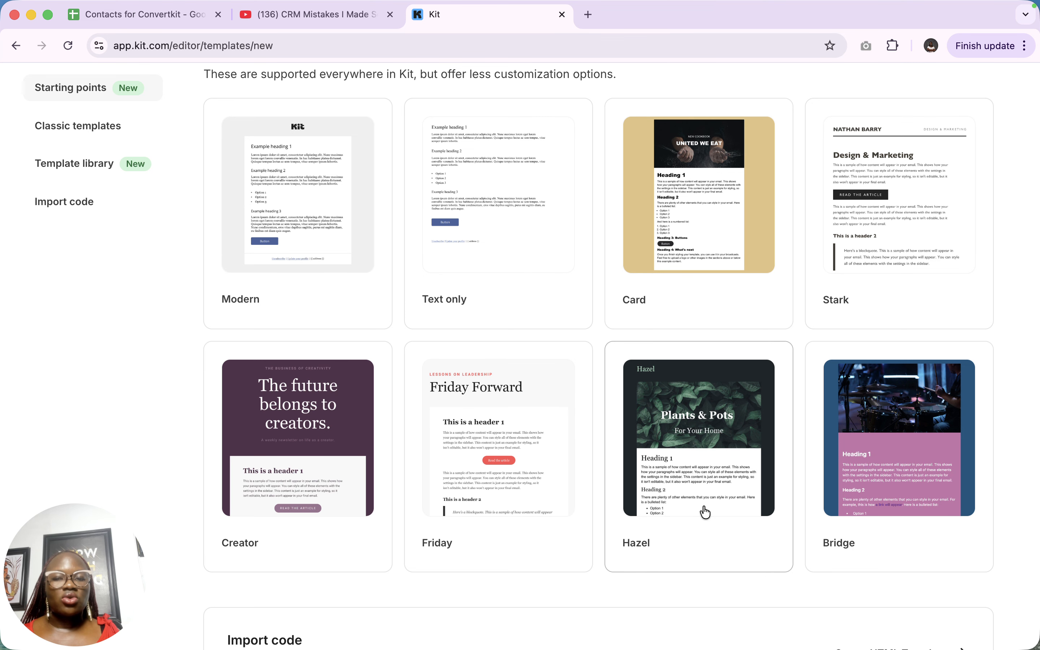
Browse the starting-point email templates and open the Finch template for editing
{"action": "scroll", "coordinate": [585, 295], "scroll_direction": "up", "scroll_amount": 15}
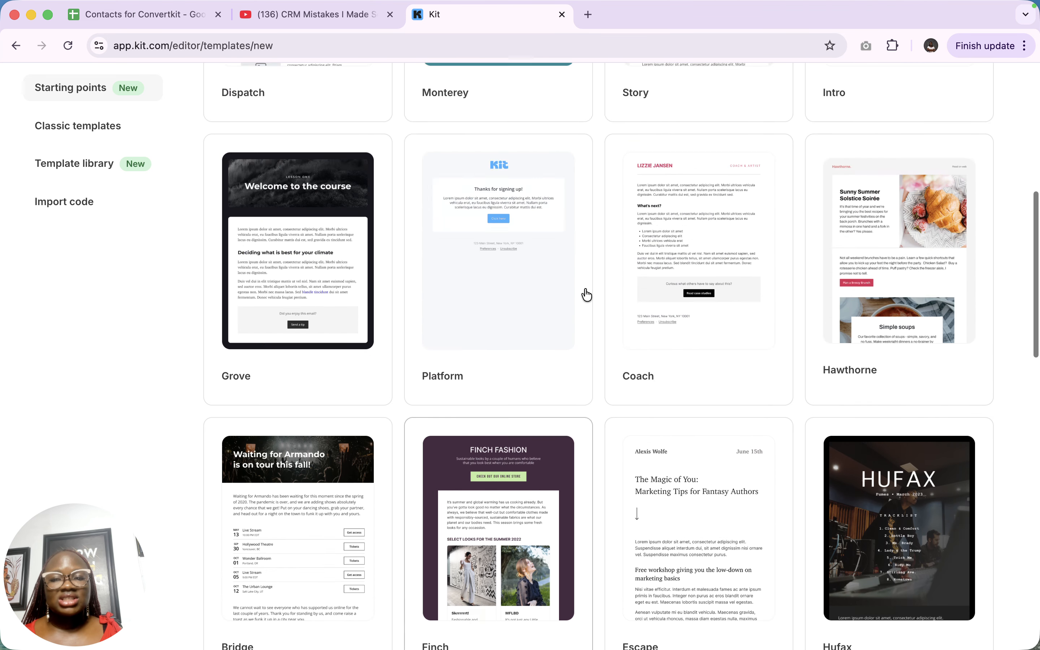
{"action": "scroll", "coordinate": [586, 295], "scroll_direction": "down", "scroll_amount": 15}
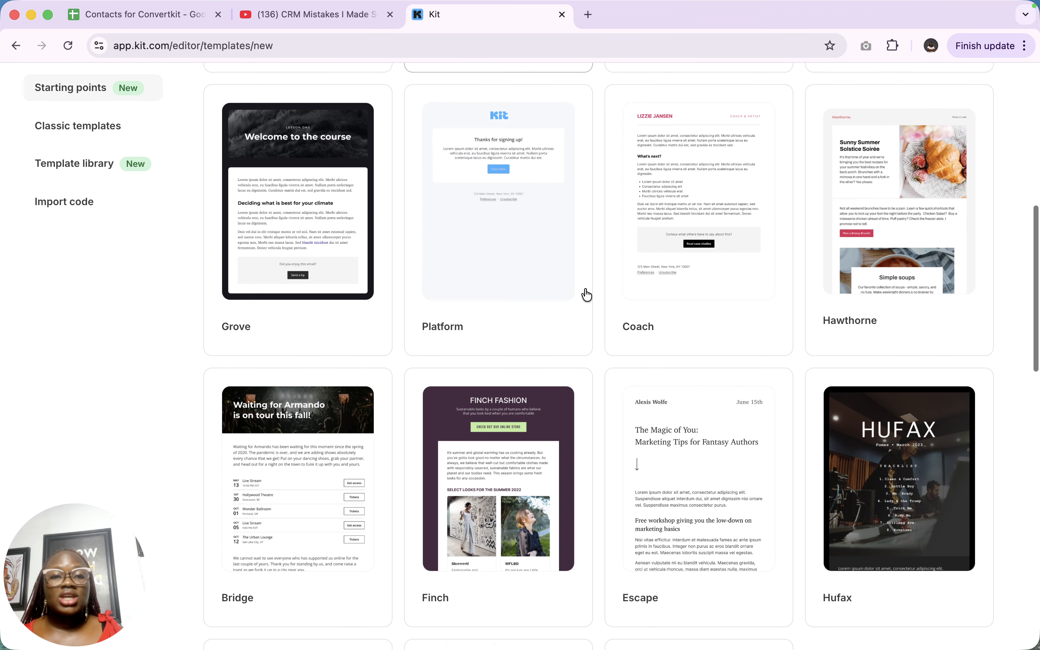
{"action": "scroll", "coordinate": [586, 295], "scroll_direction": "down", "scroll_amount": 10}
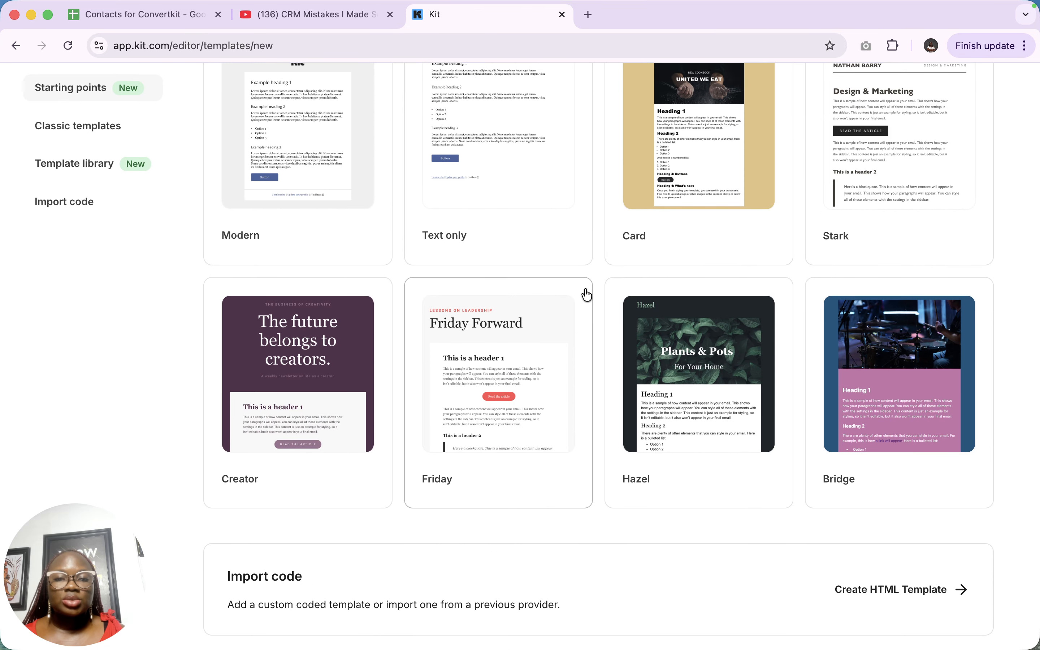
{"action": "scroll", "coordinate": [420, 397], "scroll_direction": "up", "scroll_amount": 10}
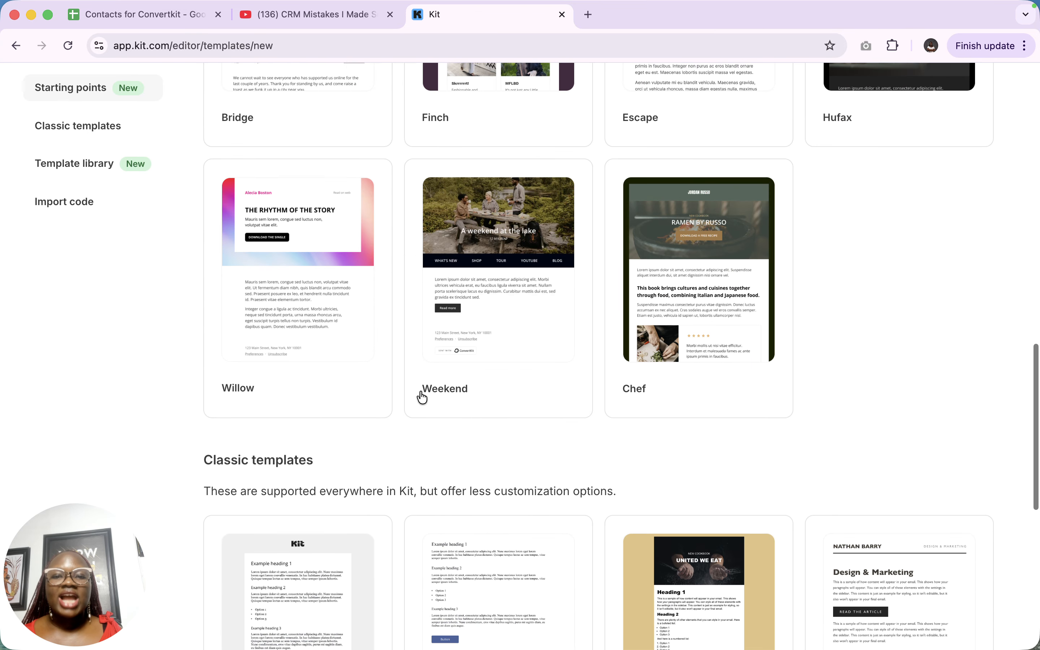
{"action": "scroll", "coordinate": [473, 409], "scroll_direction": "up", "scroll_amount": 6}
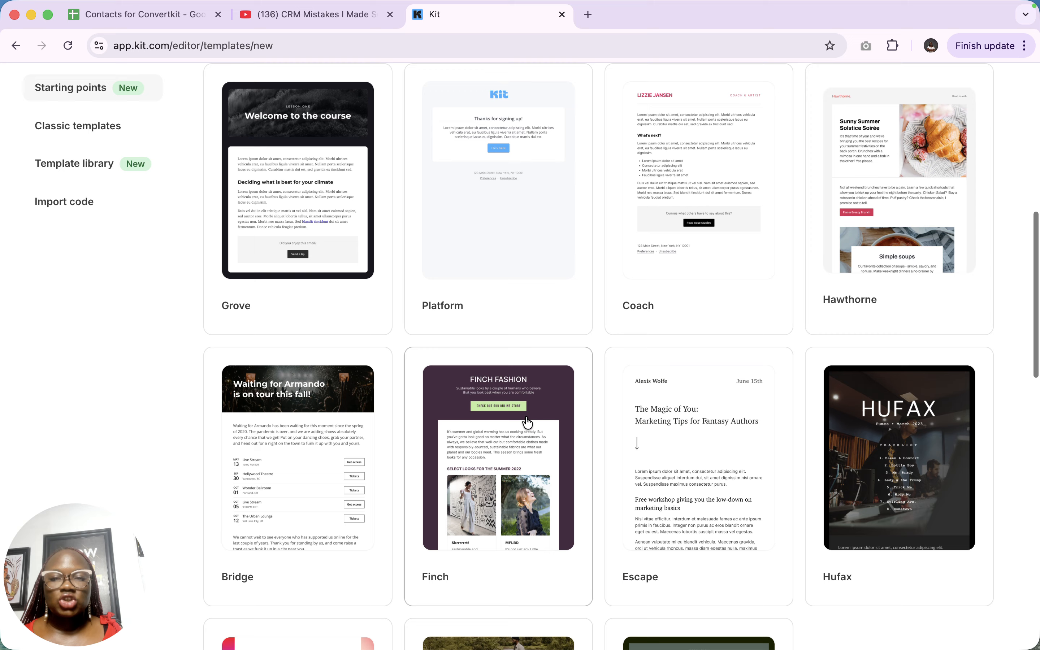
{"action": "left_click", "coordinate": [512, 461]}
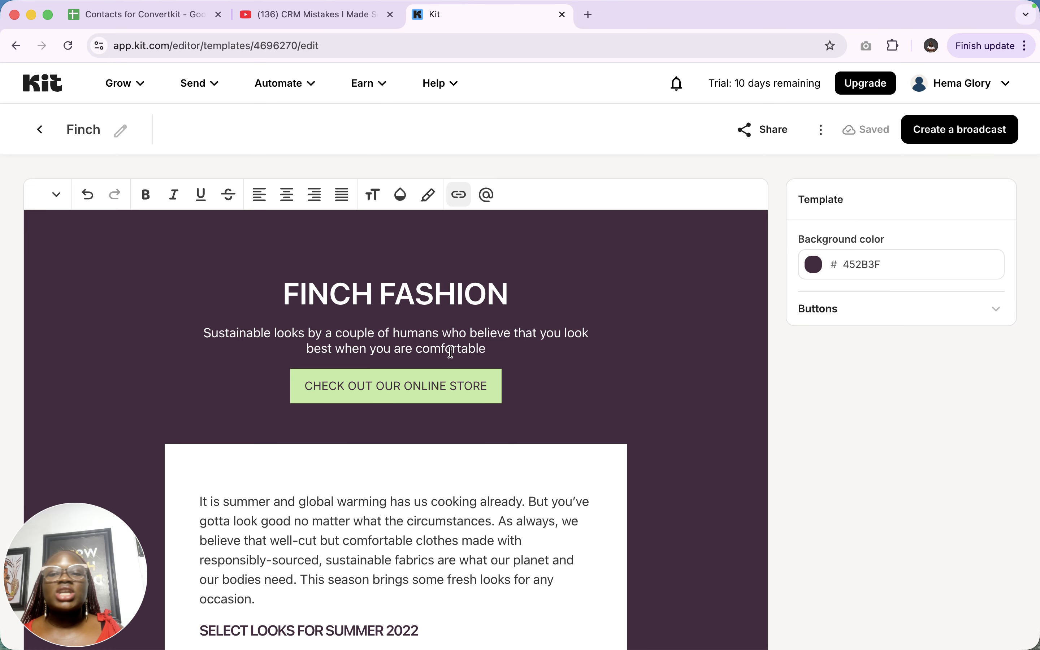
Insert a new empty section above the FINCH FASHION header section
{"action": "left_click", "coordinate": [438, 344]}
{"action": "scroll", "coordinate": [438, 344], "scroll_direction": "down", "scroll_amount": 2}
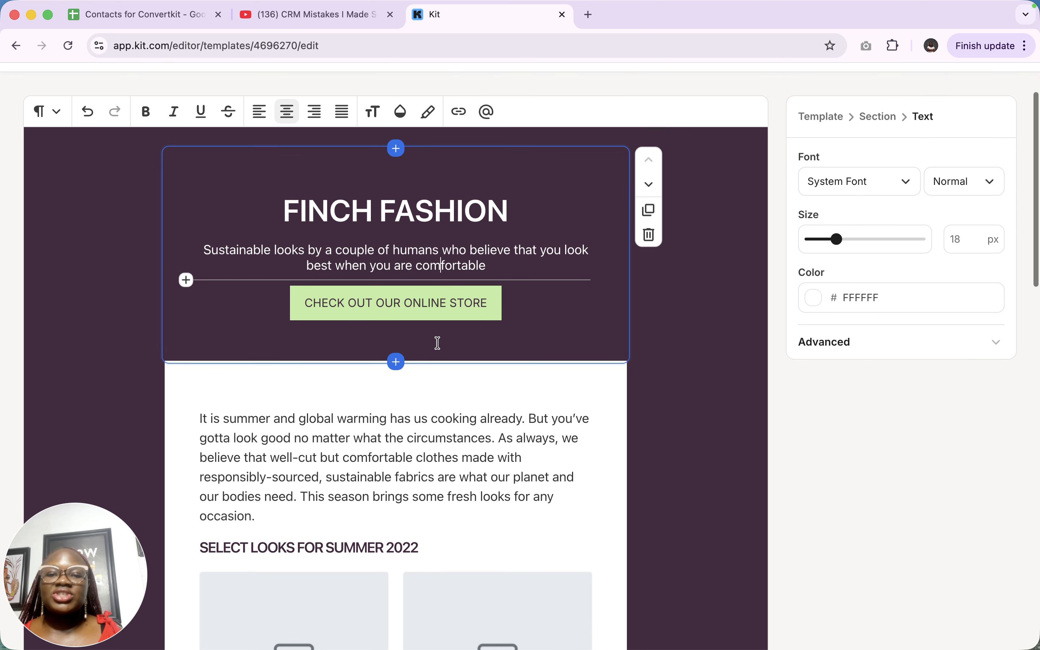
{"action": "scroll", "coordinate": [389, 234], "scroll_direction": "up", "scroll_amount": 2}
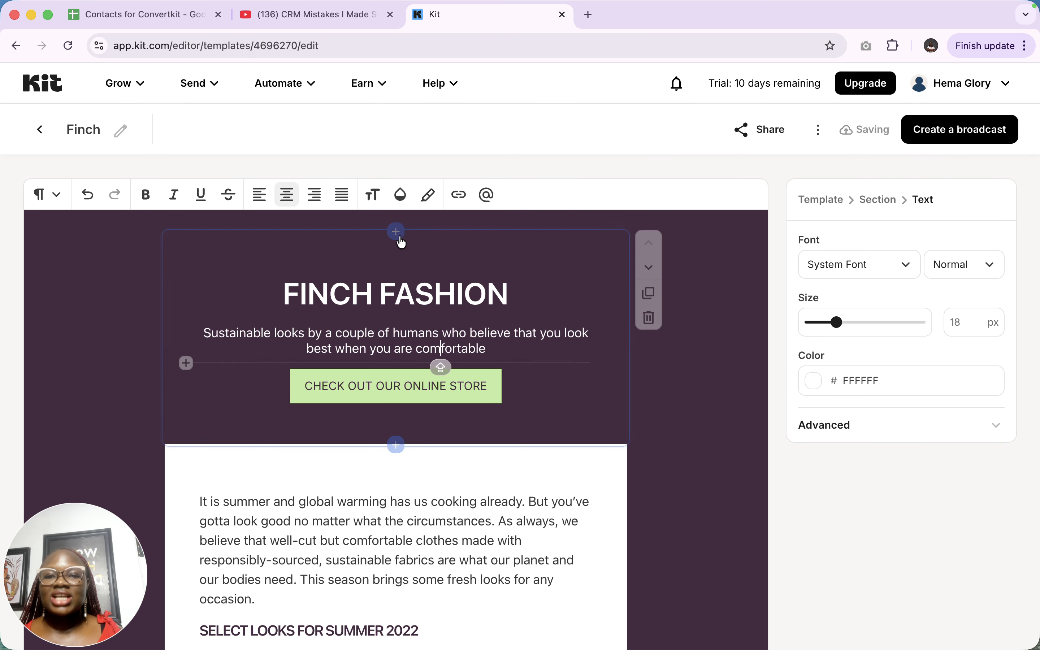
{"action": "left_click", "coordinate": [395, 232]}
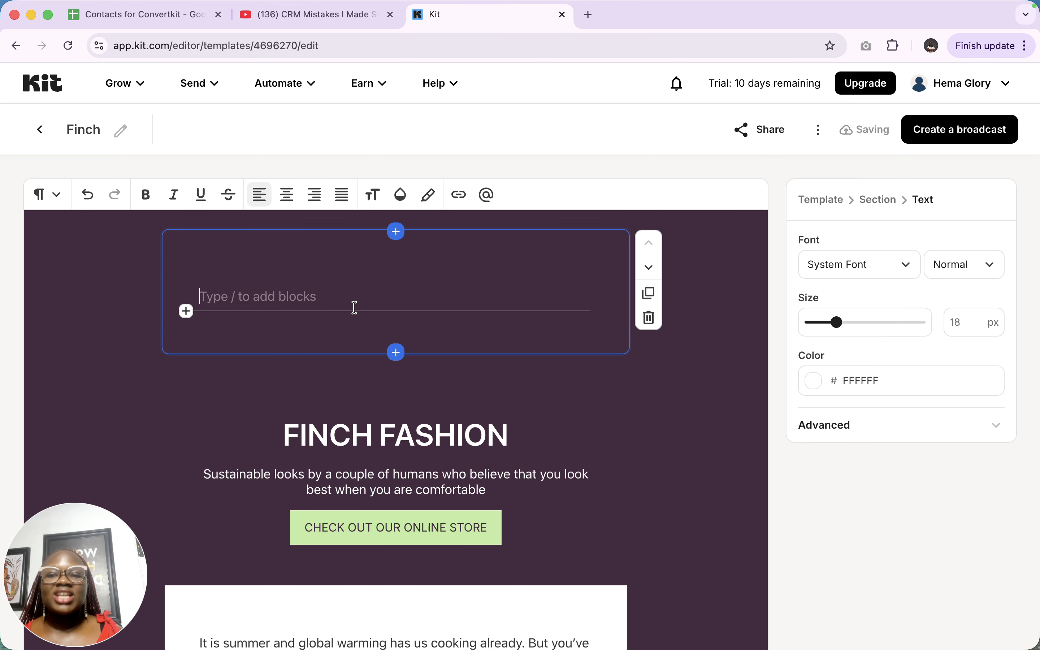
Add a Heading 1 block and a bulleted list beneath it in the new empty section
{"action": "left_click", "coordinate": [185, 312]}
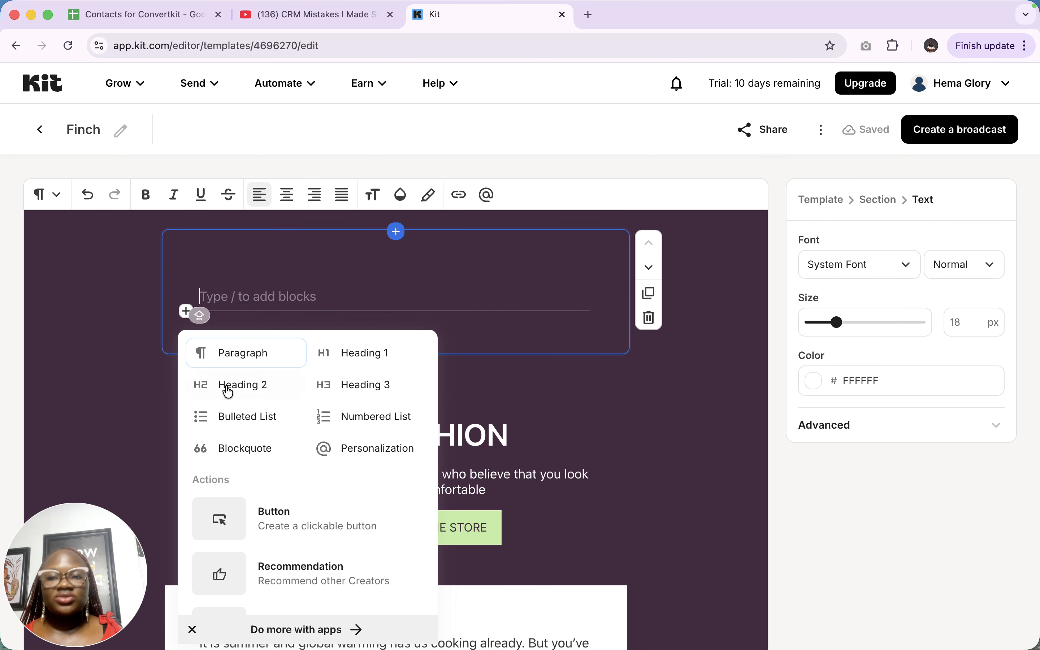
{"action": "left_click", "coordinate": [352, 354]}
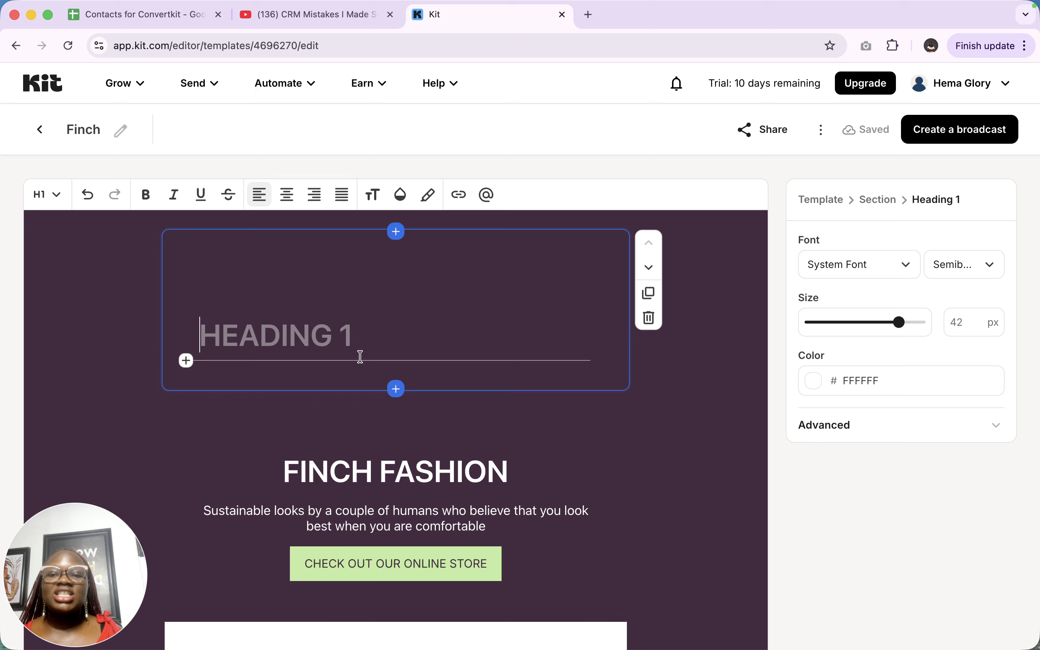
{"action": "left_click", "coordinate": [185, 361]}
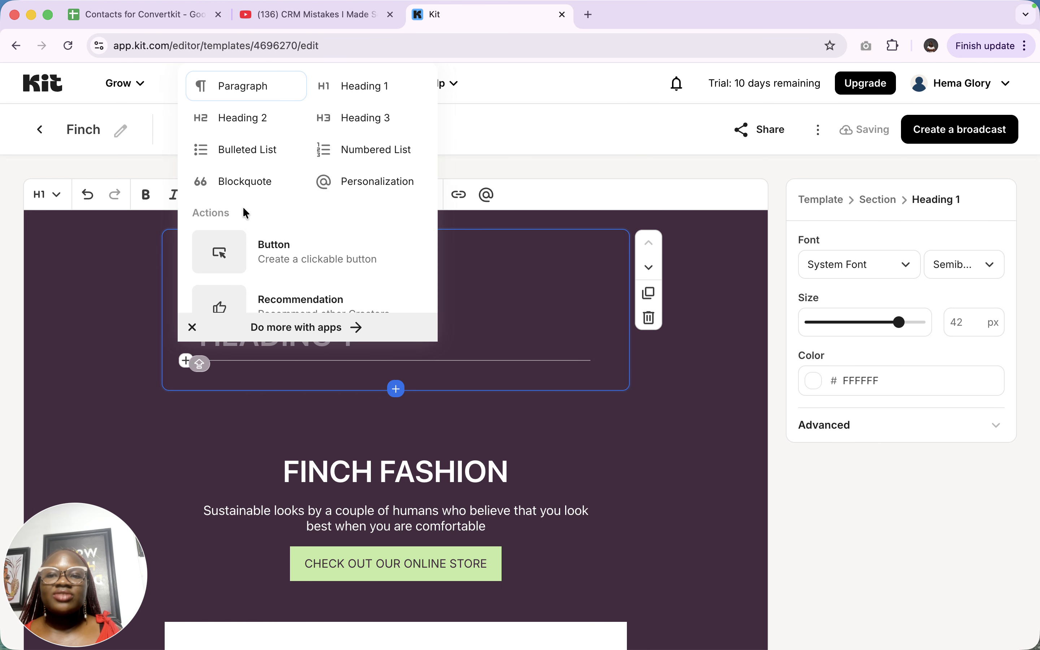
{"action": "left_click", "coordinate": [258, 153]}
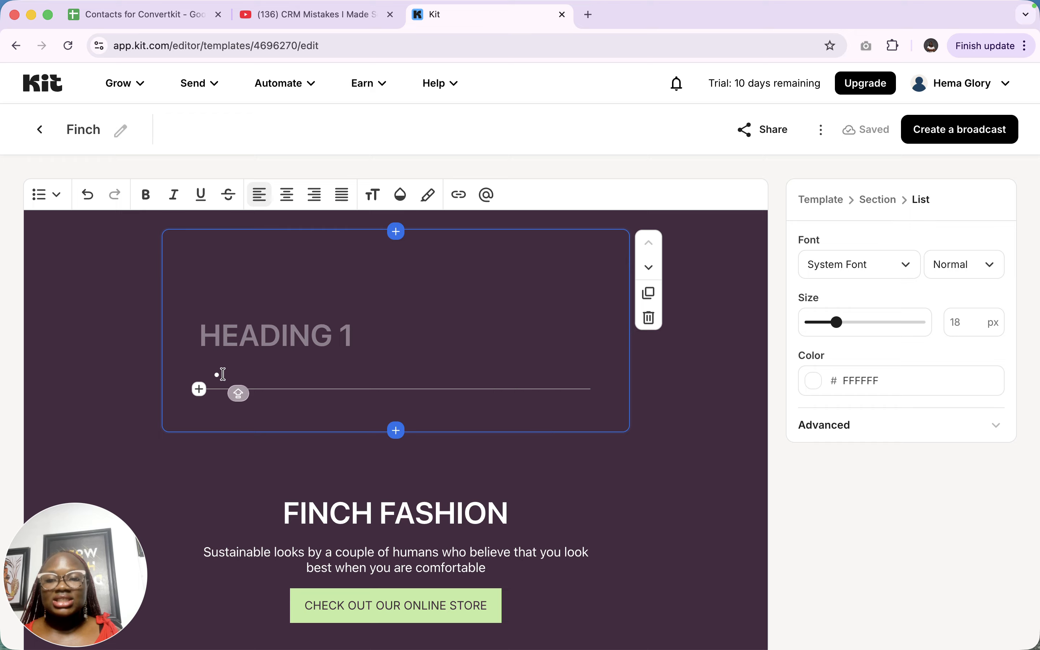
Examine the Personalization snippets available for the email, and close them without adding any
{"action": "left_click", "coordinate": [199, 391]}
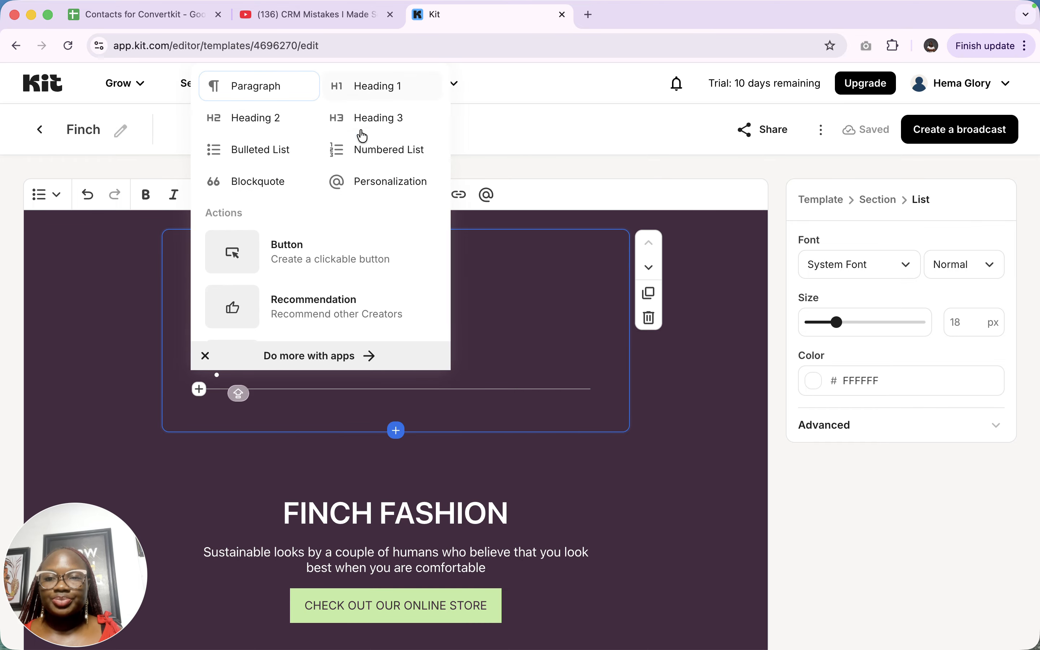
{"action": "left_click", "coordinate": [361, 190]}
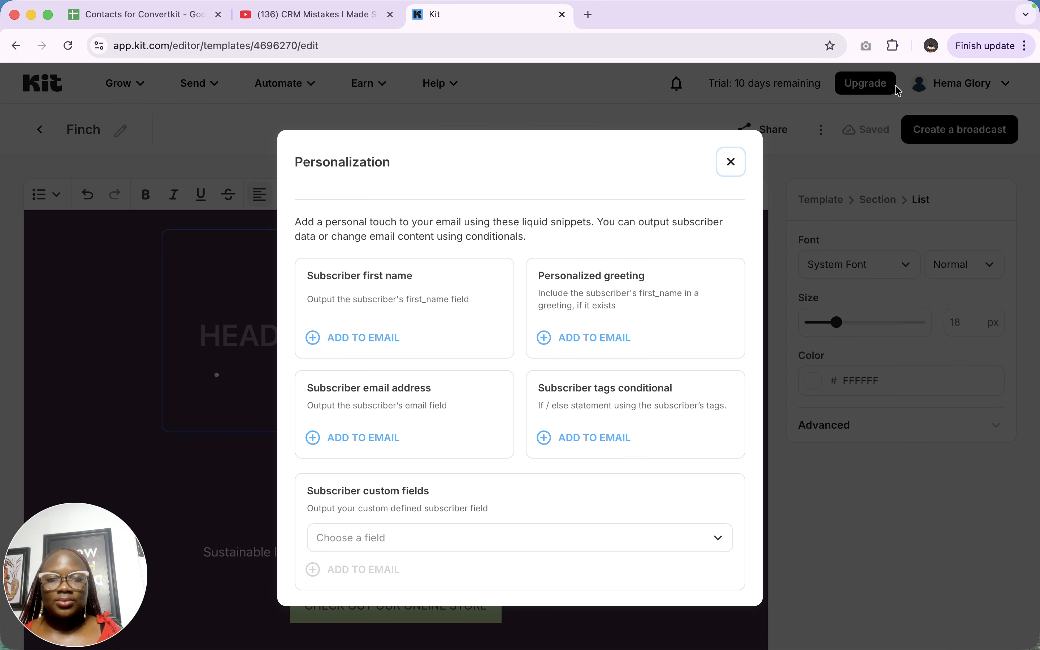
{"action": "left_click", "coordinate": [732, 162]}
Review all the block types that can be inserted below the bulleted list, from actions, content and media to advanced, without adding one
{"action": "left_click", "coordinate": [199, 390]}
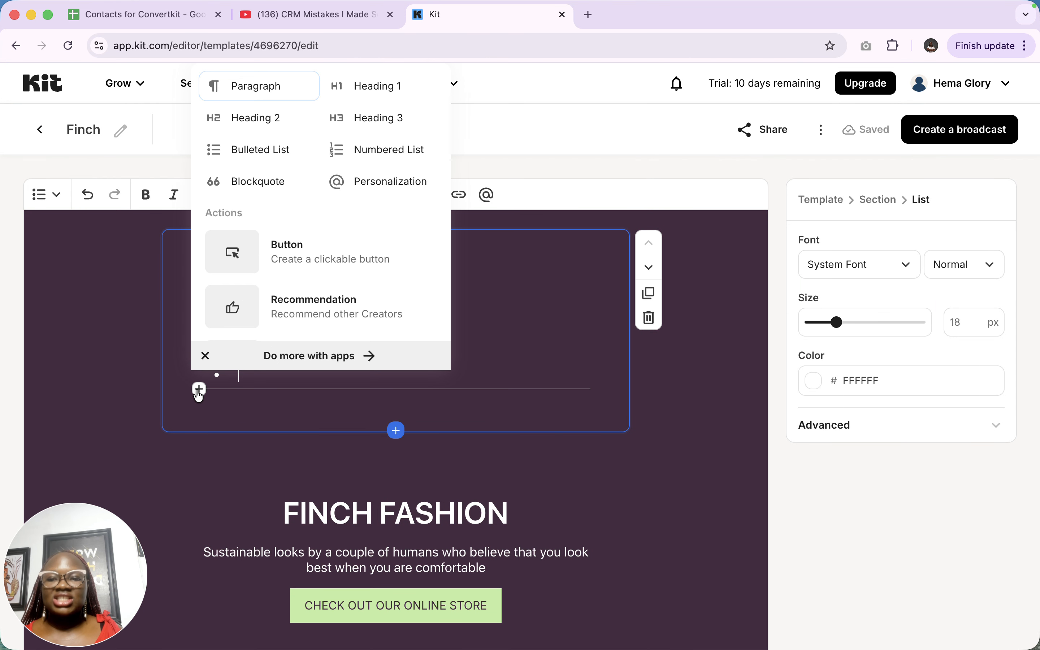
{"action": "scroll", "coordinate": [297, 239], "scroll_direction": "down", "scroll_amount": 2}
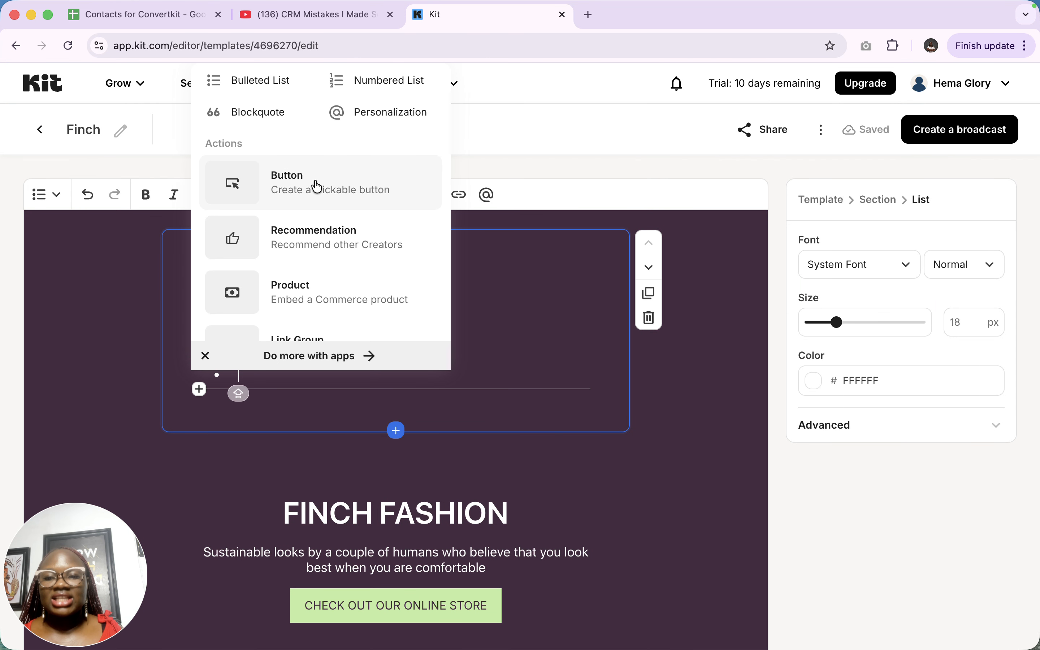
{"action": "scroll", "coordinate": [316, 249], "scroll_direction": "down", "scroll_amount": 2}
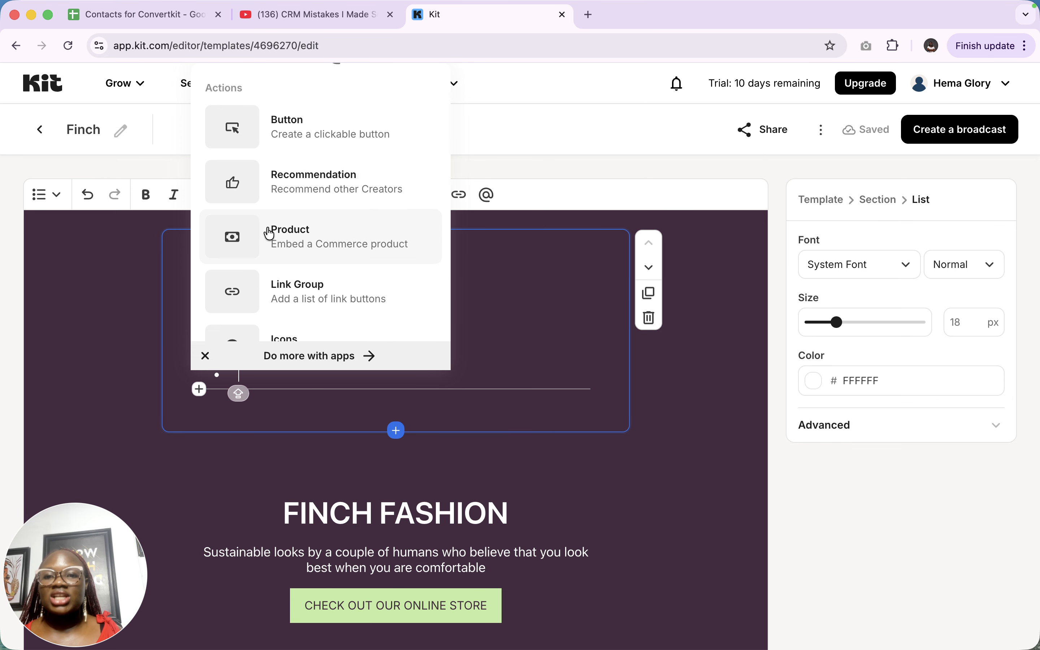
{"action": "scroll", "coordinate": [298, 242], "scroll_direction": "down", "scroll_amount": 4}
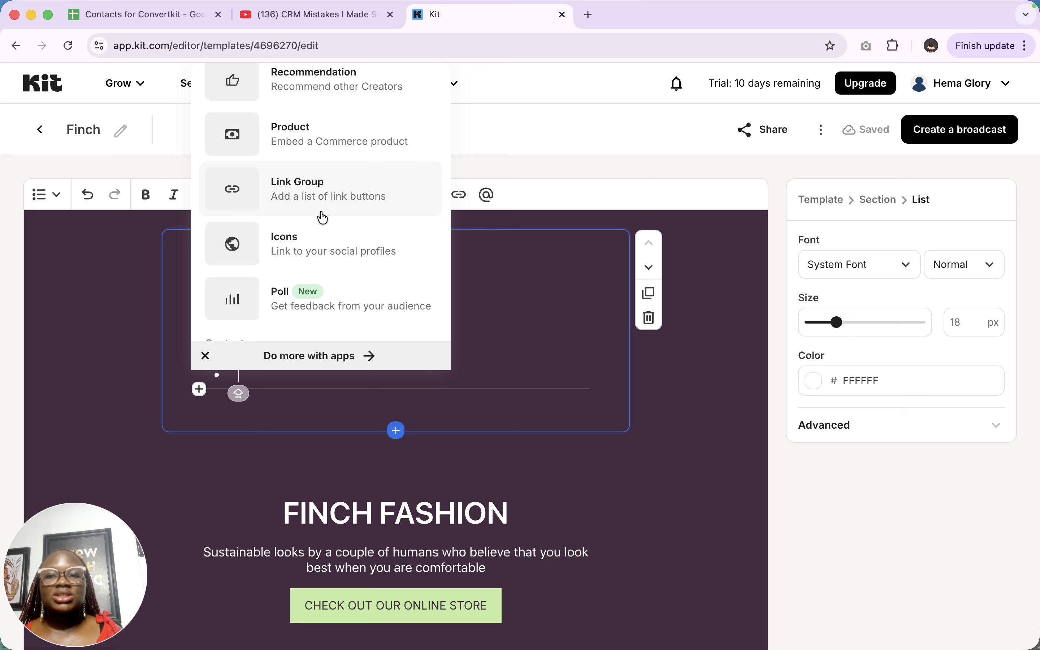
{"action": "scroll", "coordinate": [316, 259], "scroll_direction": "down", "scroll_amount": 5}
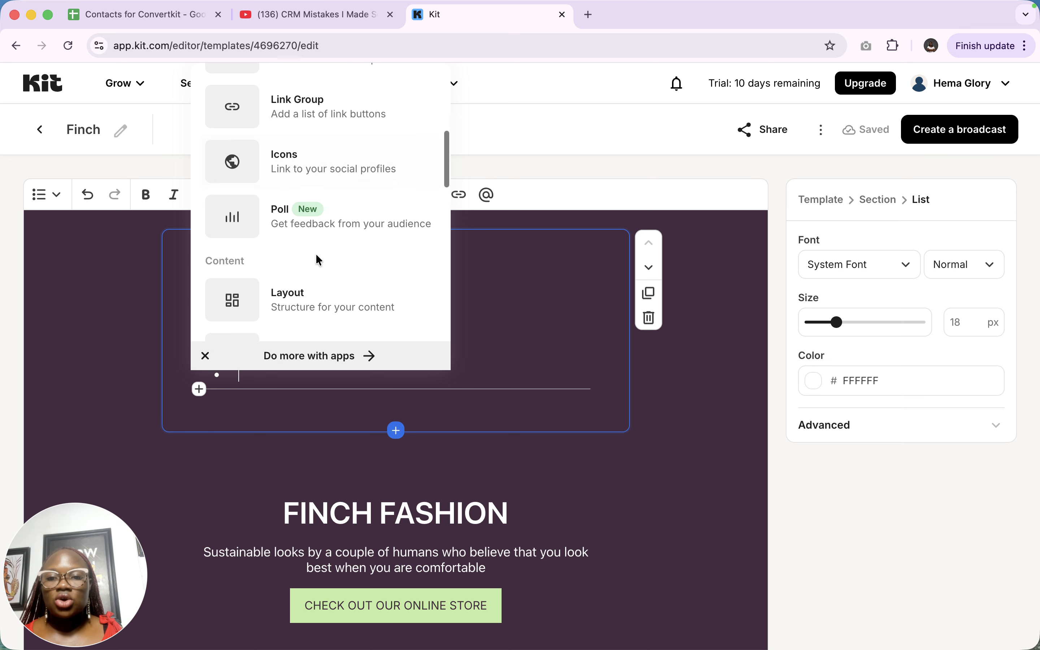
{"action": "scroll", "coordinate": [317, 257], "scroll_direction": "down", "scroll_amount": 1}
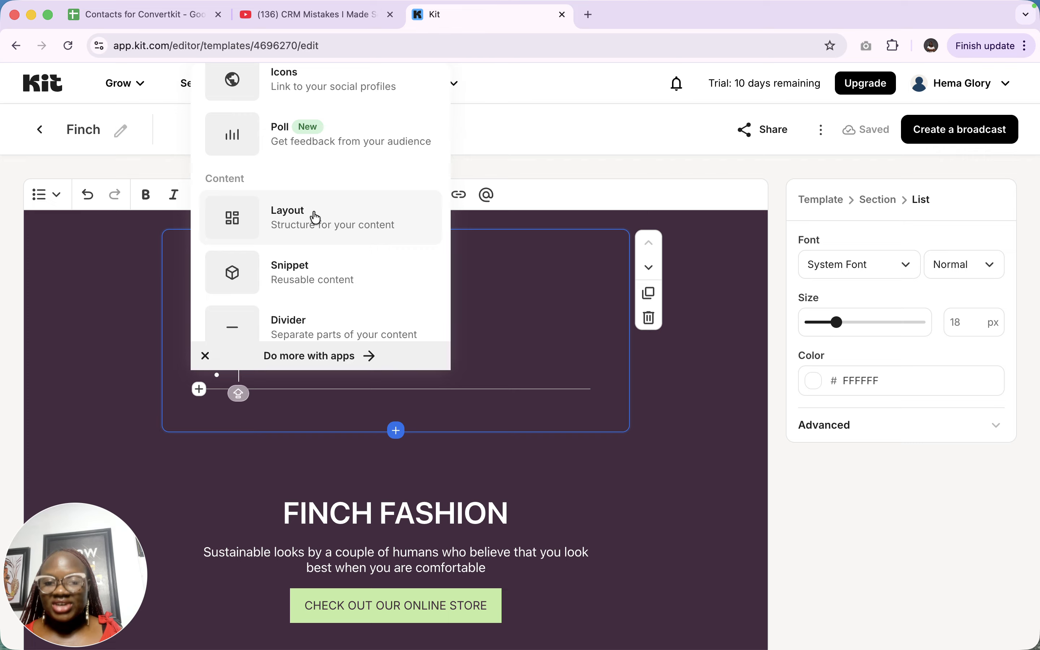
{"action": "scroll", "coordinate": [316, 218], "scroll_direction": "down", "scroll_amount": 2}
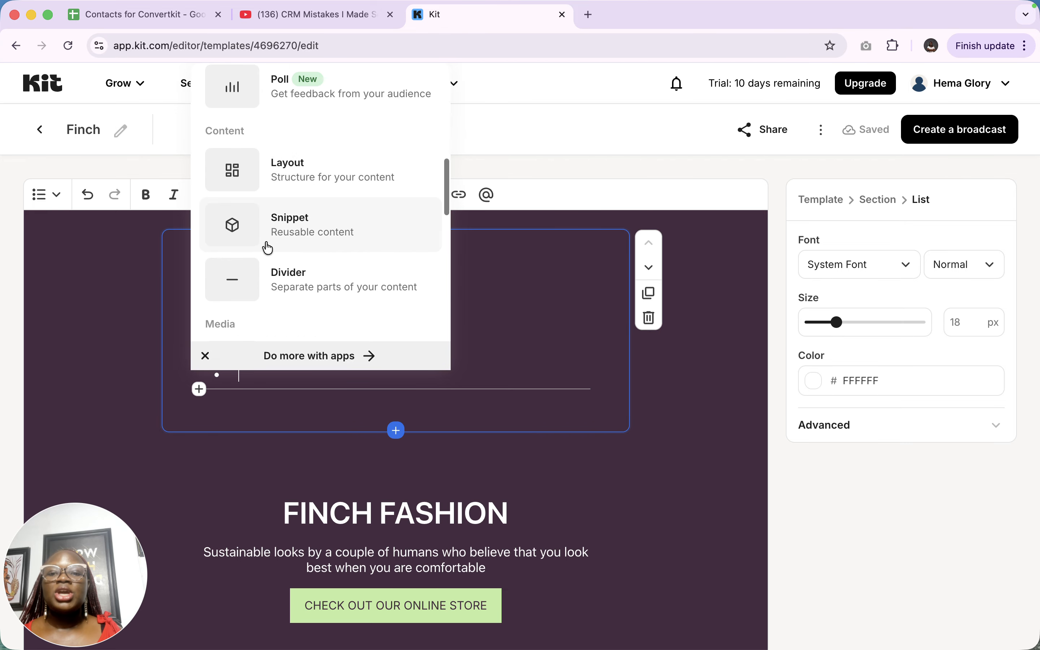
{"action": "scroll", "coordinate": [285, 239], "scroll_direction": "down", "scroll_amount": 2}
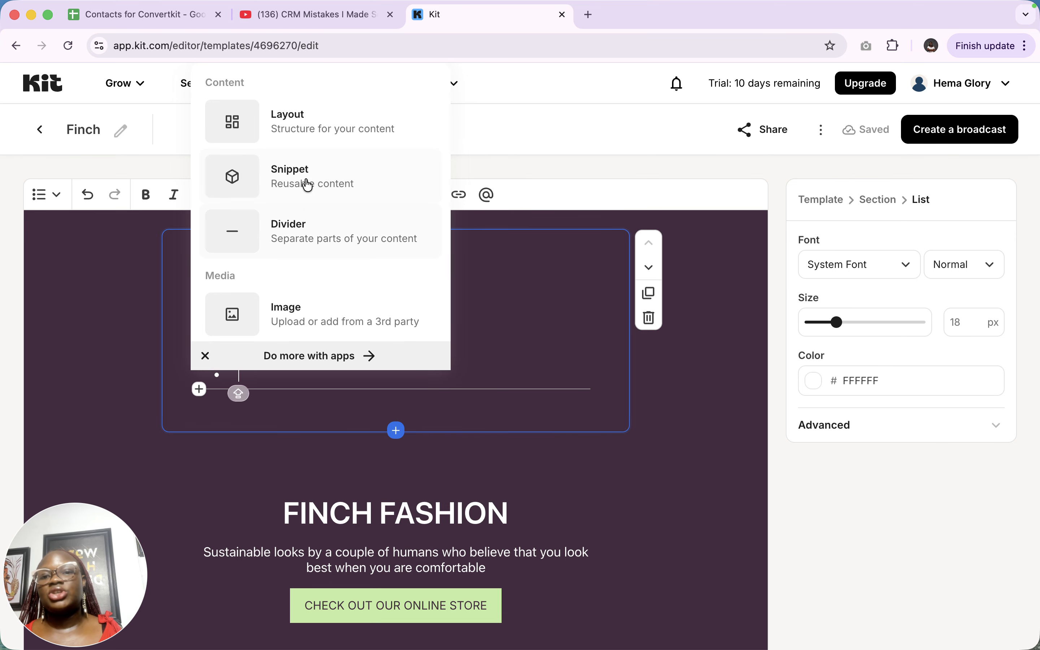
{"action": "scroll", "coordinate": [318, 235], "scroll_direction": "down", "scroll_amount": 4}
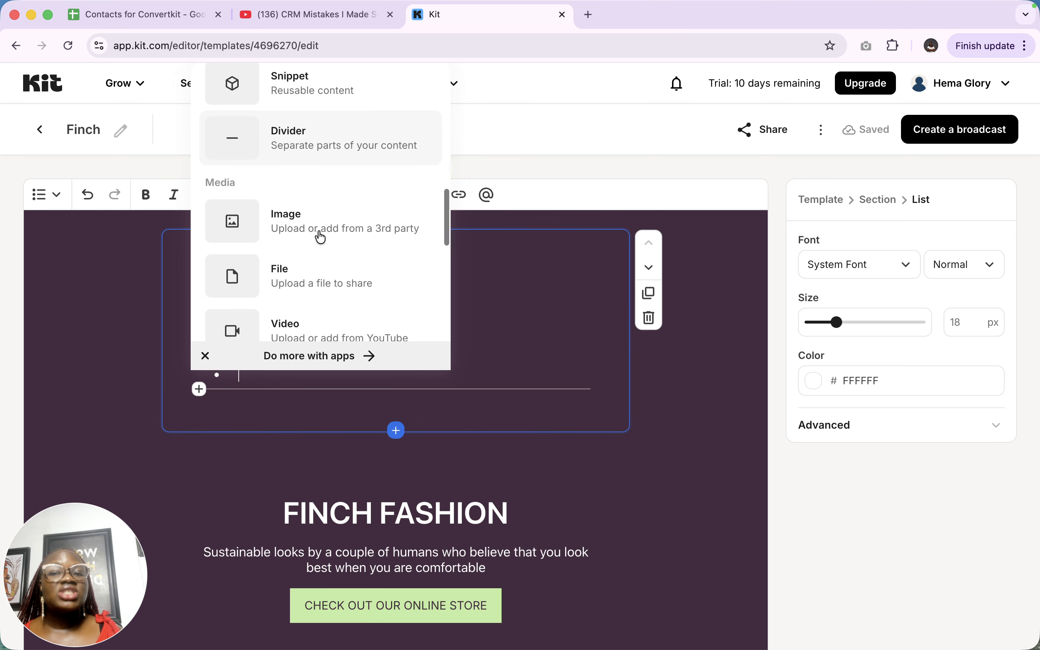
{"action": "scroll", "coordinate": [318, 234], "scroll_direction": "down", "scroll_amount": 3}
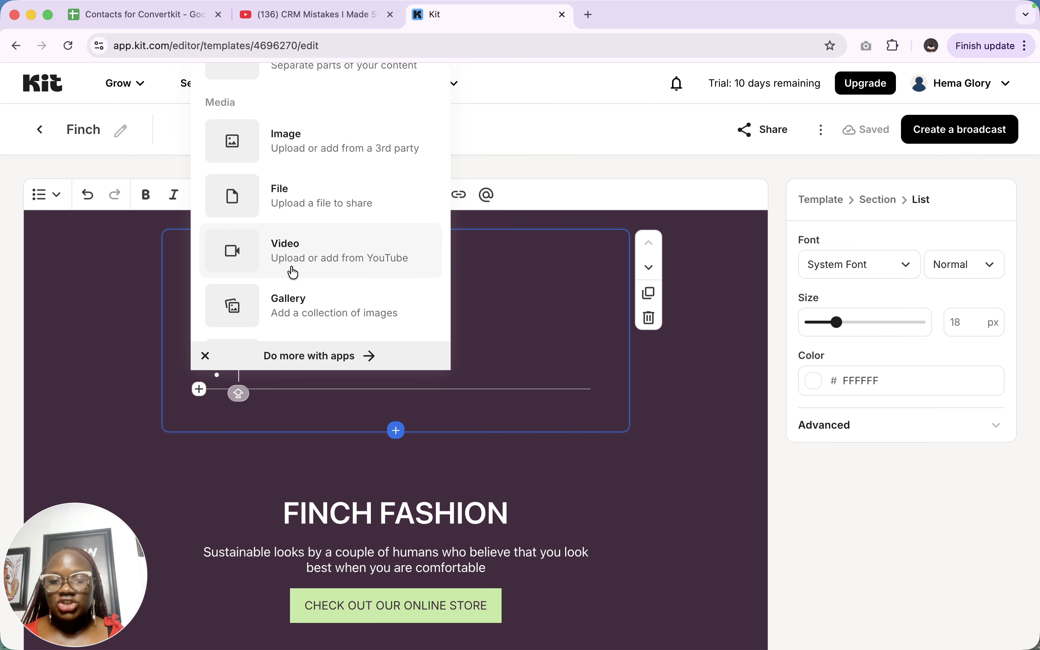
{"action": "scroll", "coordinate": [314, 316], "scroll_direction": "down", "scroll_amount": 3}
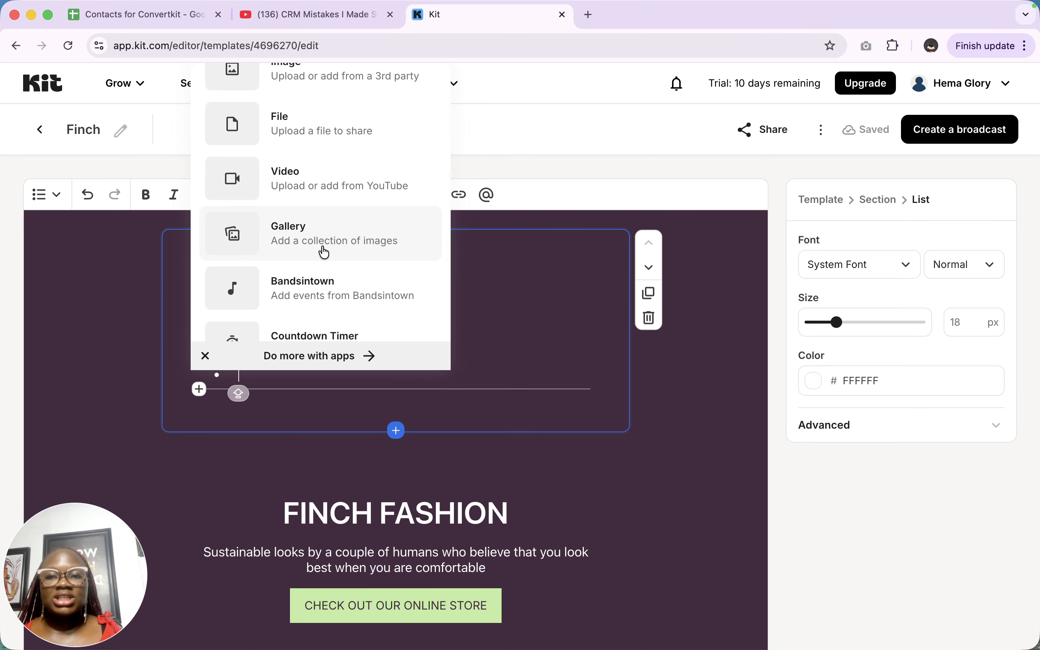
{"action": "scroll", "coordinate": [324, 253], "scroll_direction": "down", "scroll_amount": 3}
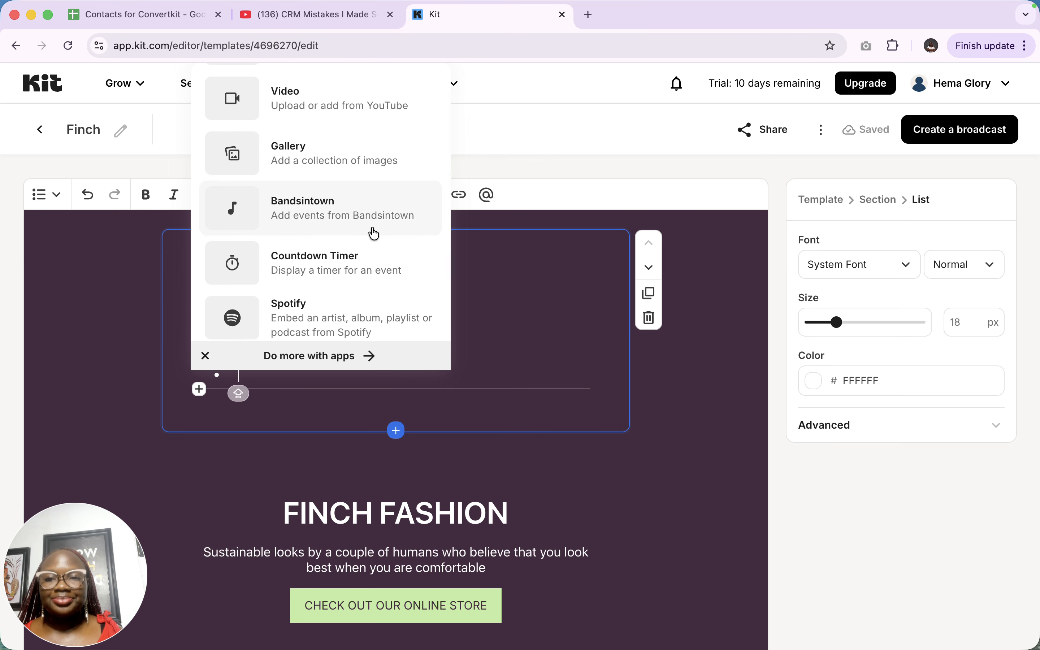
{"action": "scroll", "coordinate": [374, 233], "scroll_direction": "down", "scroll_amount": 2}
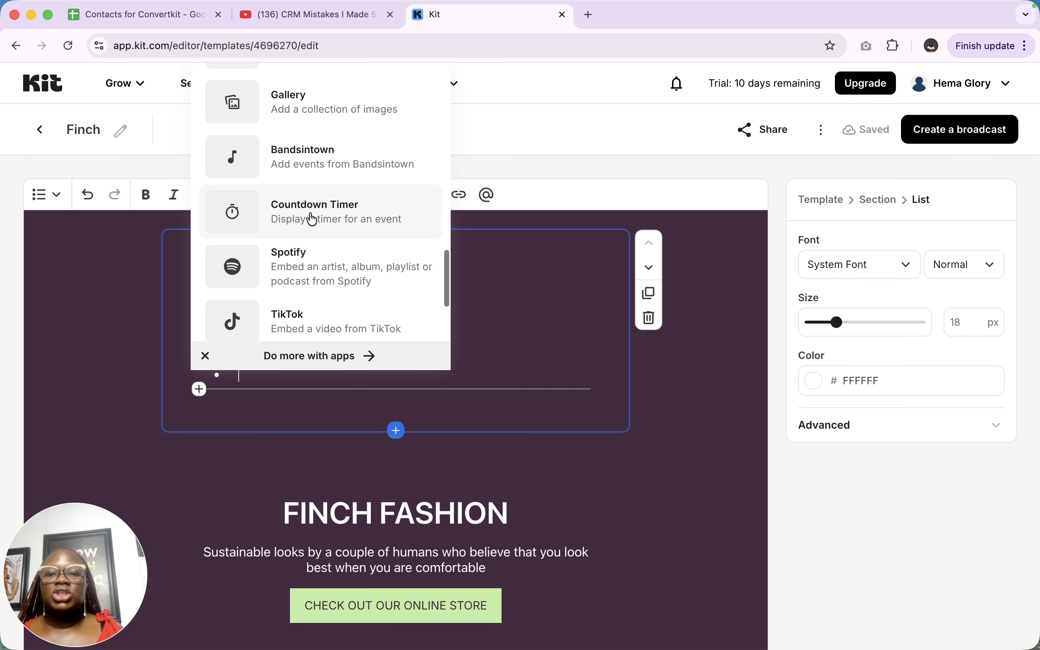
{"action": "scroll", "coordinate": [343, 271], "scroll_direction": "down", "scroll_amount": 2}
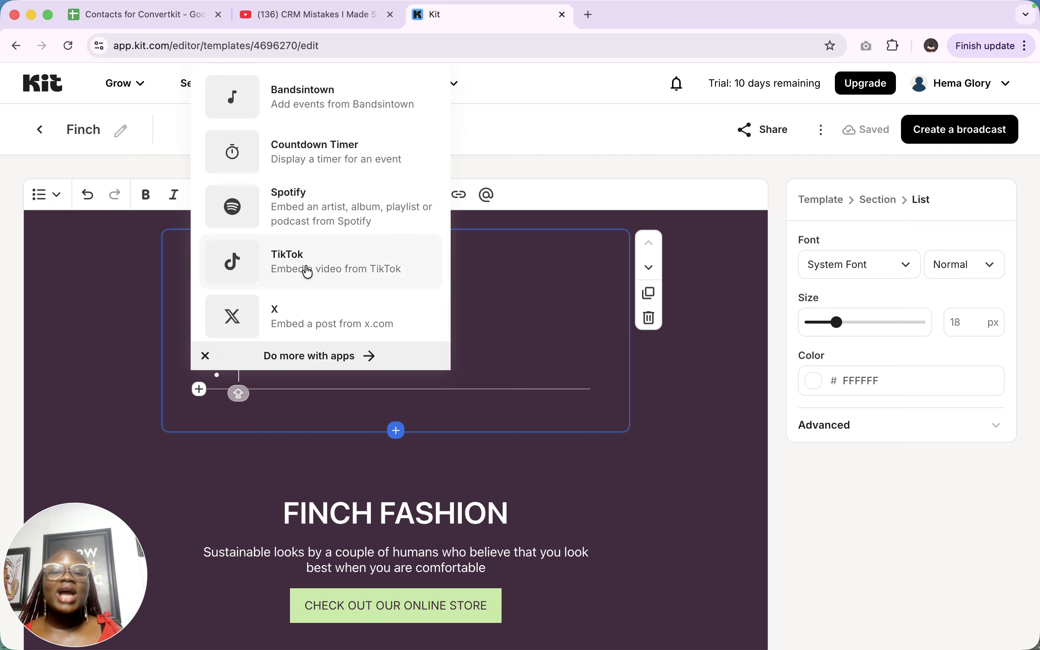
{"action": "scroll", "coordinate": [304, 271], "scroll_direction": "down", "scroll_amount": 3}
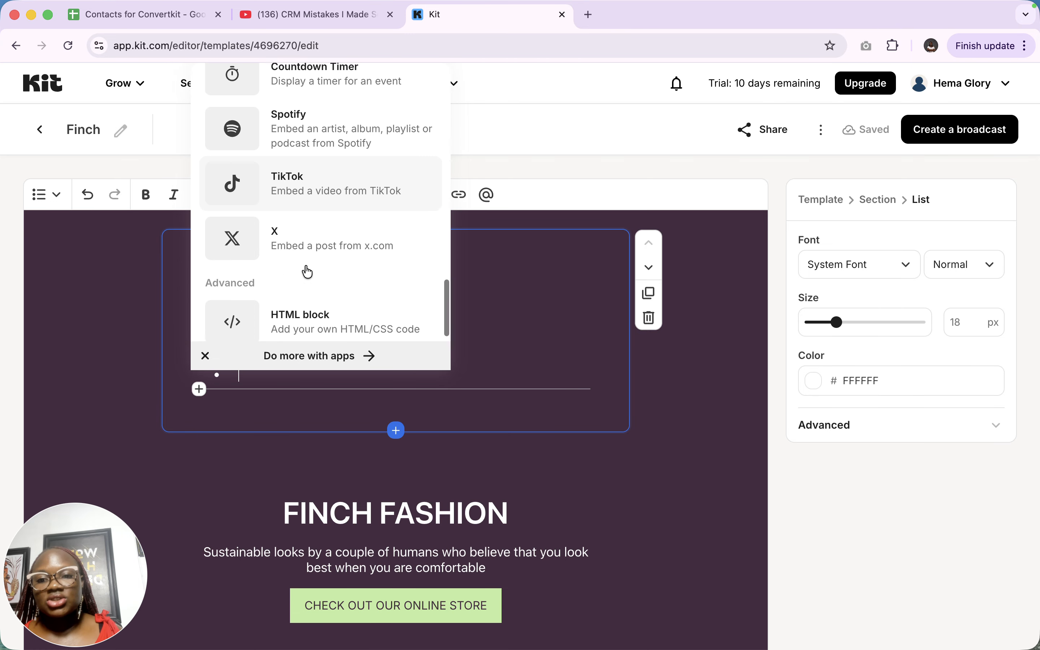
{"action": "scroll", "coordinate": [300, 229], "scroll_direction": "down", "scroll_amount": 3}
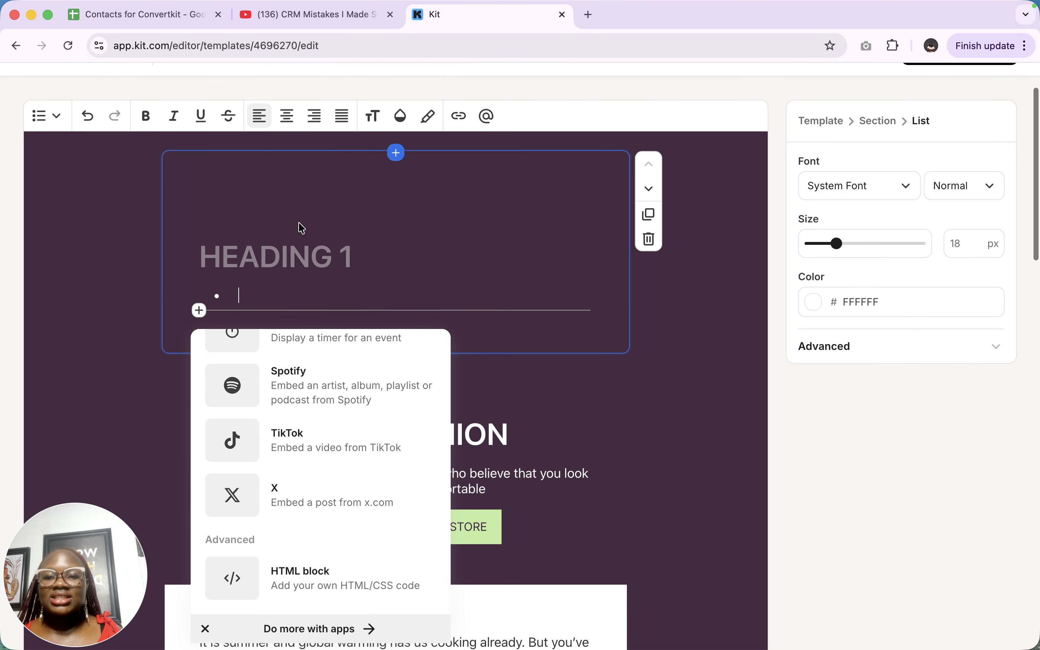
{"action": "scroll", "coordinate": [331, 447], "scroll_direction": "down", "scroll_amount": 1}
{"action": "scroll", "coordinate": [328, 411], "scroll_direction": "down", "scroll_amount": 3}
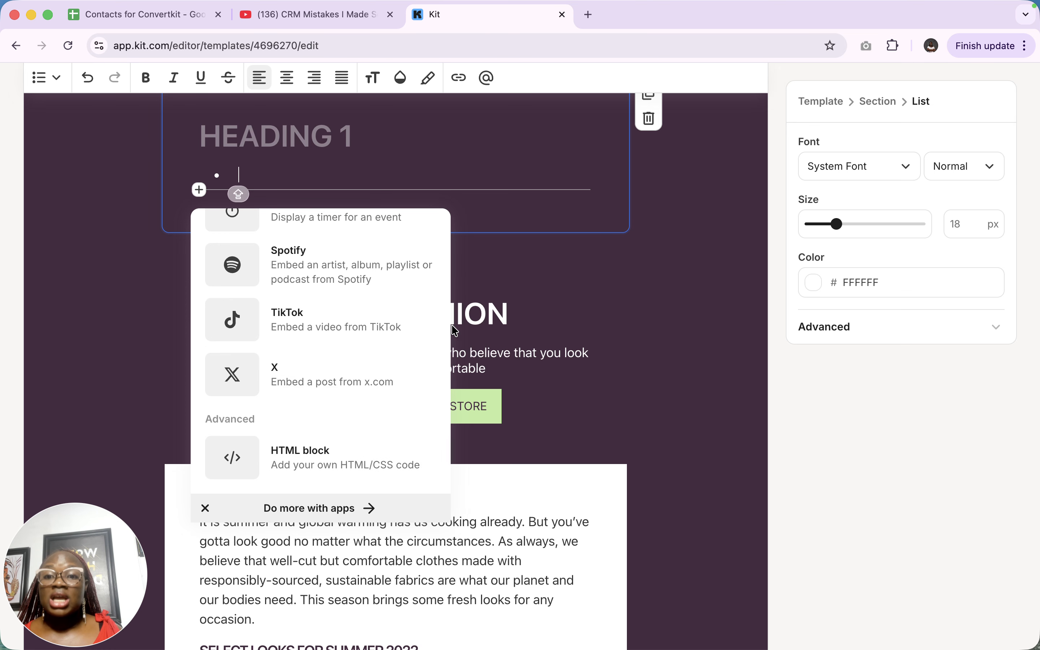
{"action": "scroll", "coordinate": [348, 302], "scroll_direction": "up", "scroll_amount": 10}
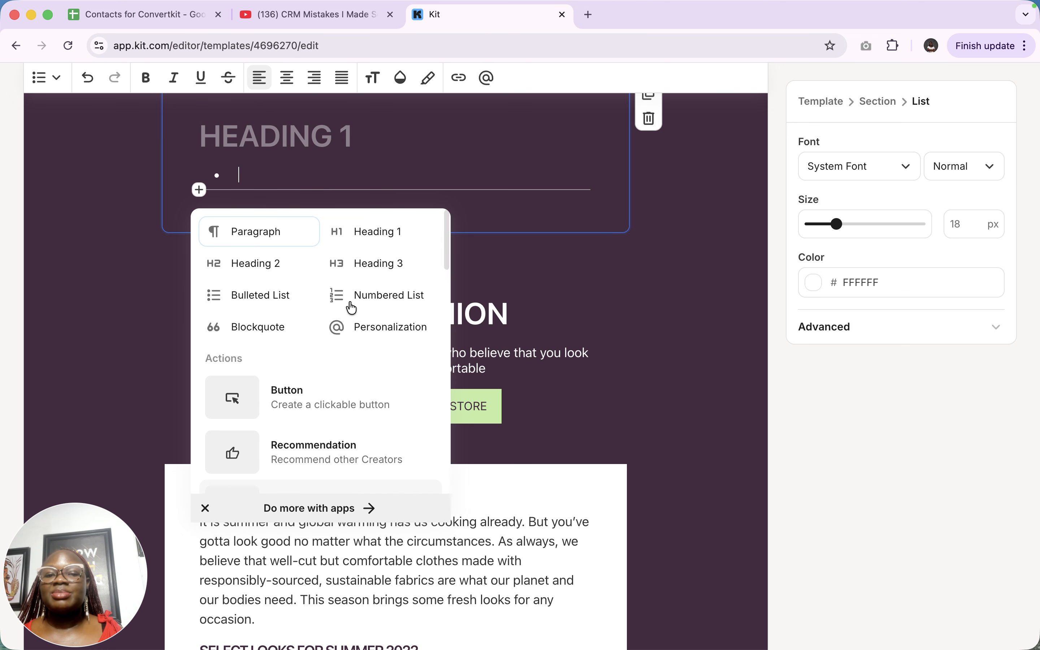
{"action": "left_click", "coordinate": [692, 339]}
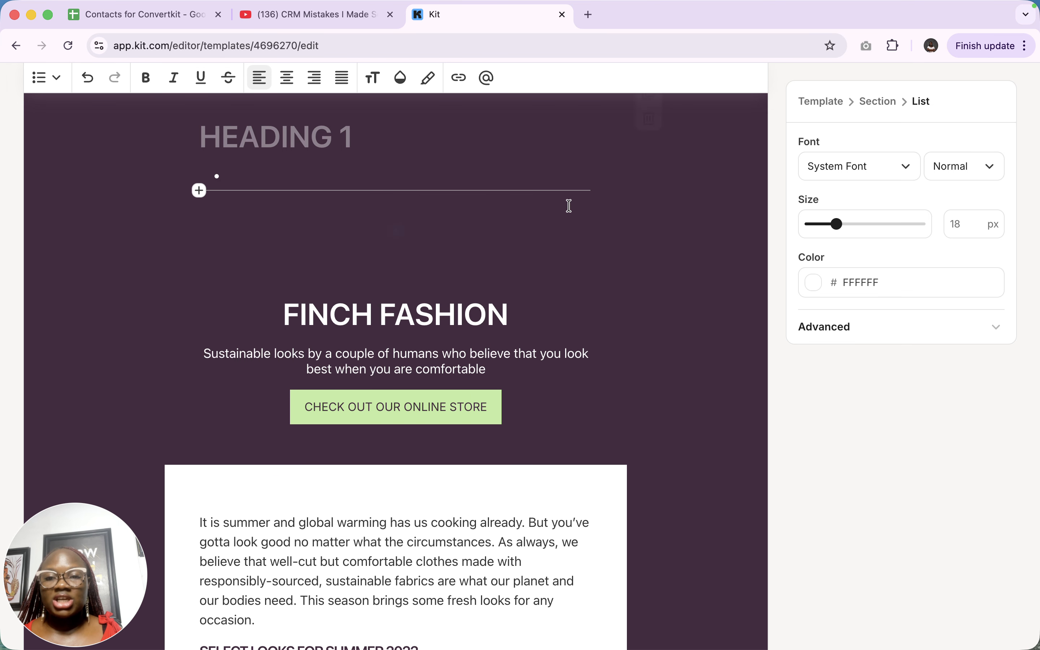
{"action": "scroll", "coordinate": [569, 206], "scroll_direction": "up", "scroll_amount": 3}
{"action": "left_click", "coordinate": [603, 246]}
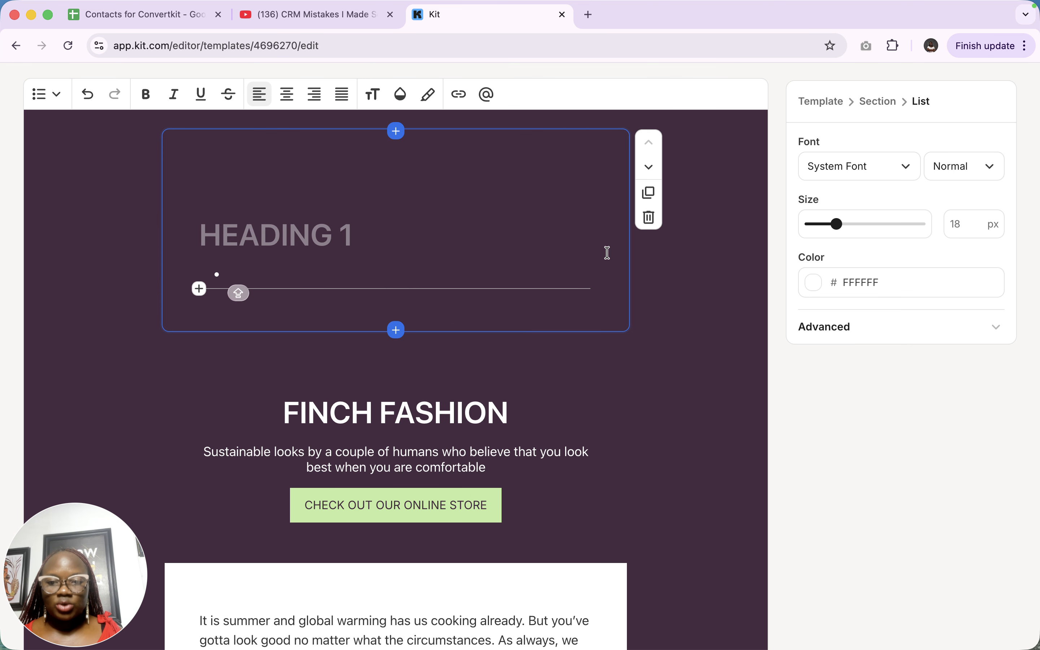
Delete the section holding the blank Heading 1 and bulleted list, and start an image block directly beneath the FINCH FASHION heading
{"action": "left_click", "coordinate": [658, 230]}
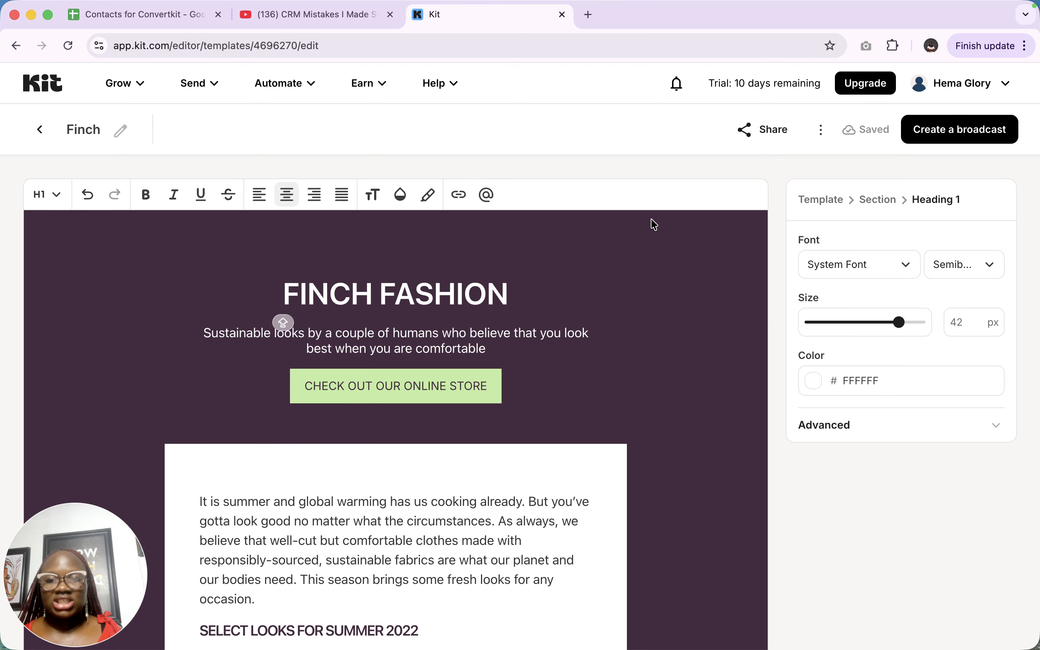
{"action": "left_click", "coordinate": [186, 318]}
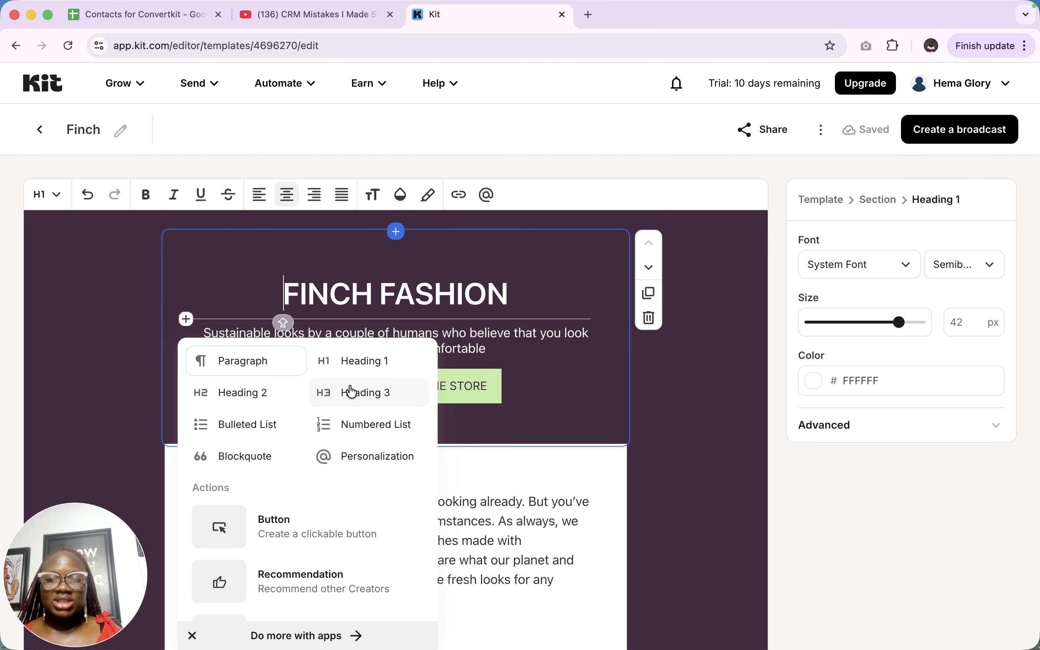
{"action": "scroll", "coordinate": [344, 424], "scroll_direction": "down", "scroll_amount": 1}
{"action": "scroll", "coordinate": [345, 423], "scroll_direction": "up", "scroll_amount": 1}
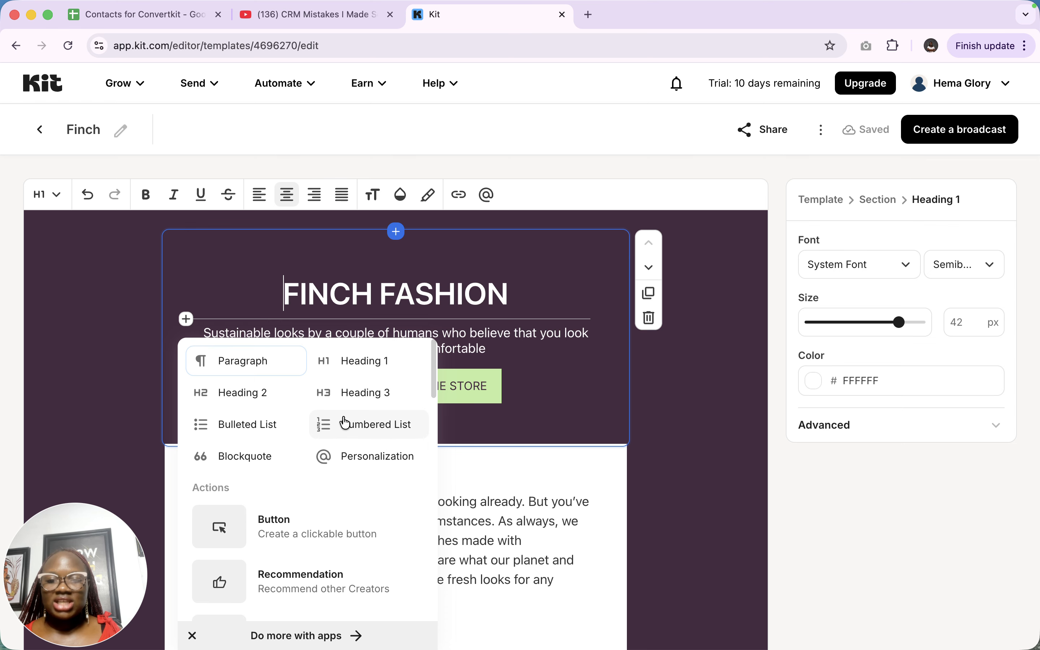
{"action": "scroll", "coordinate": [318, 428], "scroll_direction": "down", "scroll_amount": 2}
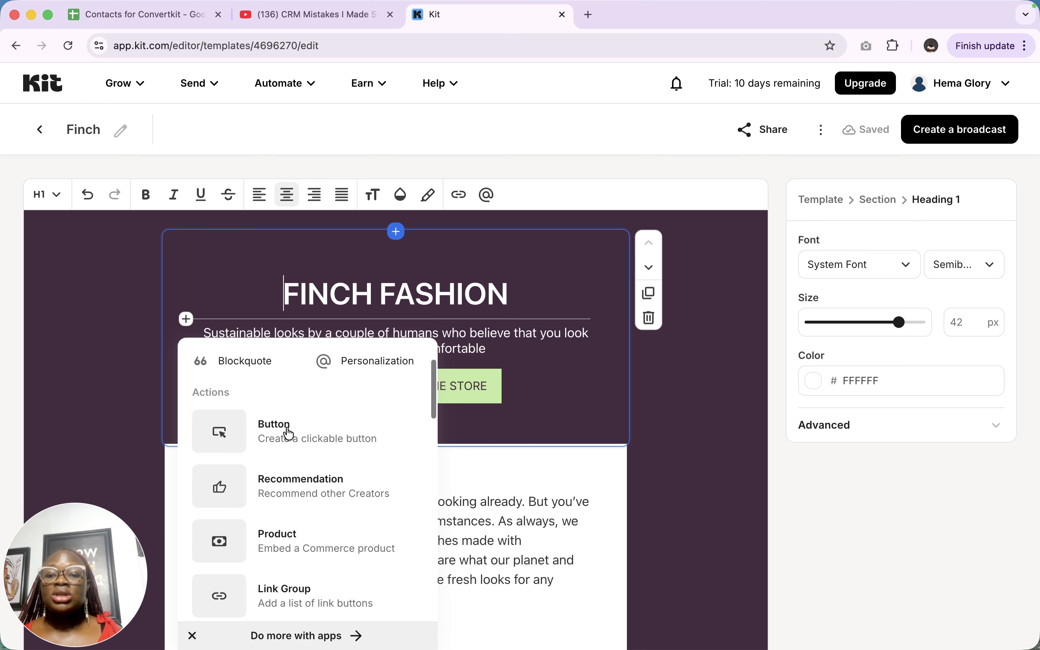
{"action": "scroll", "coordinate": [300, 464], "scroll_direction": "down", "scroll_amount": 6}
{"action": "scroll", "coordinate": [302, 463], "scroll_direction": "down", "scroll_amount": 6}
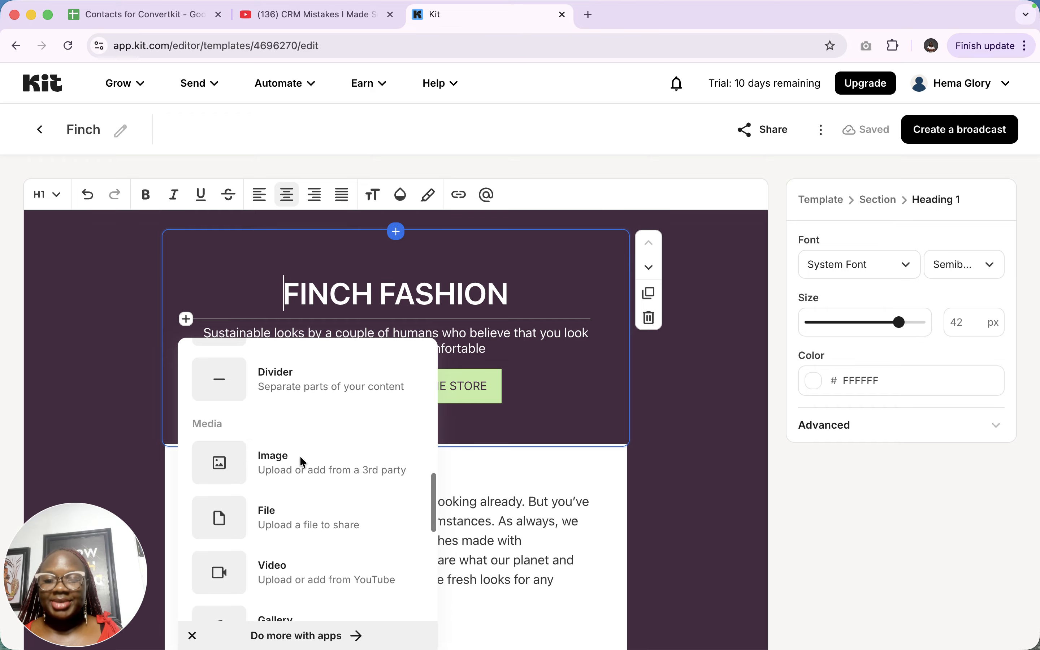
{"action": "left_click", "coordinate": [285, 463]}
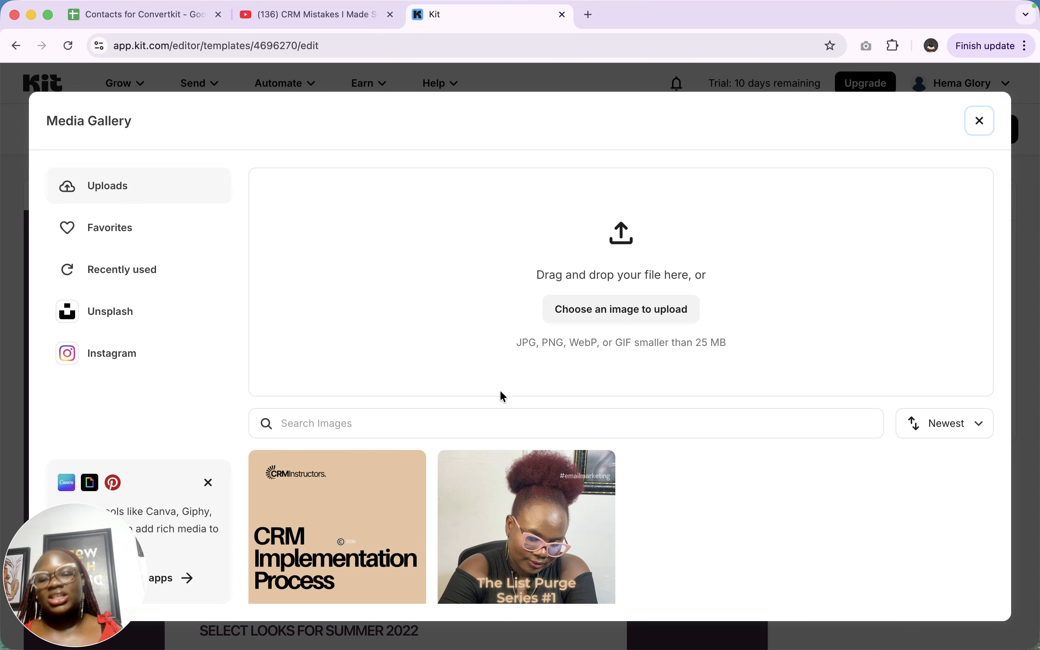
Upload the email sequence journey funnel graphic from the Downloads folder as the header image
{"action": "left_click", "coordinate": [623, 316]}
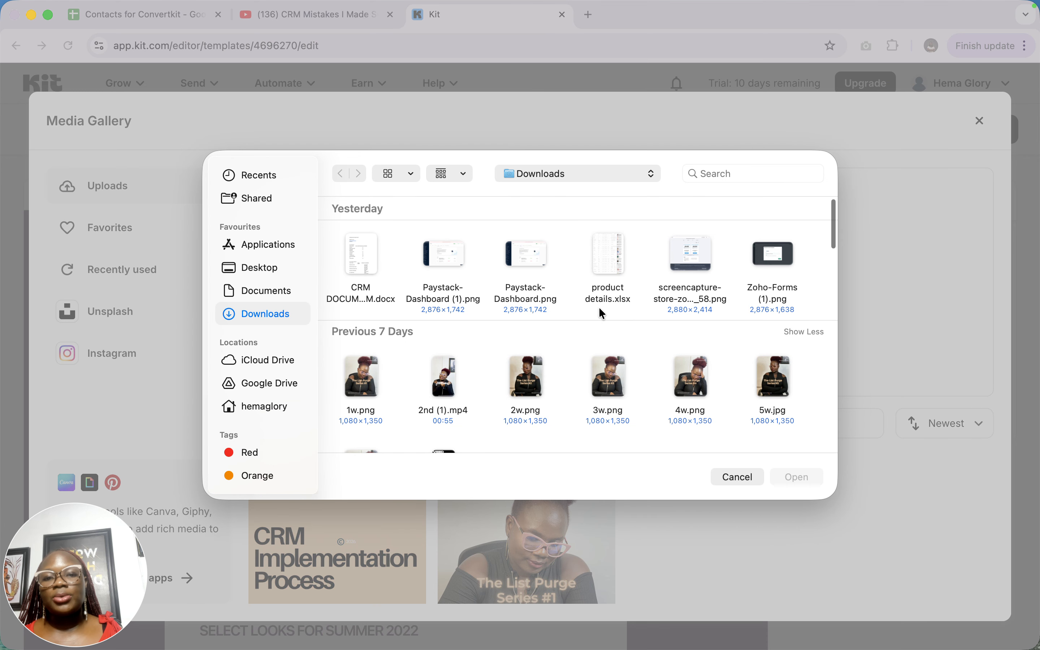
{"action": "scroll", "coordinate": [583, 396], "scroll_direction": "down", "scroll_amount": 3}
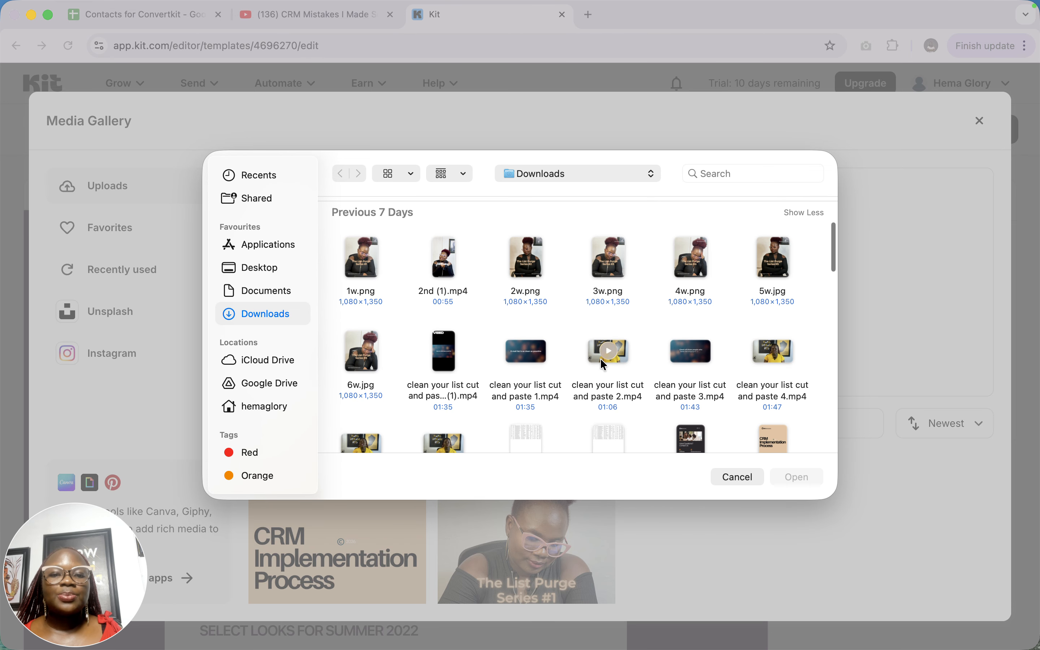
{"action": "scroll", "coordinate": [601, 364], "scroll_direction": "down", "scroll_amount": 2}
{"action": "double_click", "coordinate": [690, 372]}
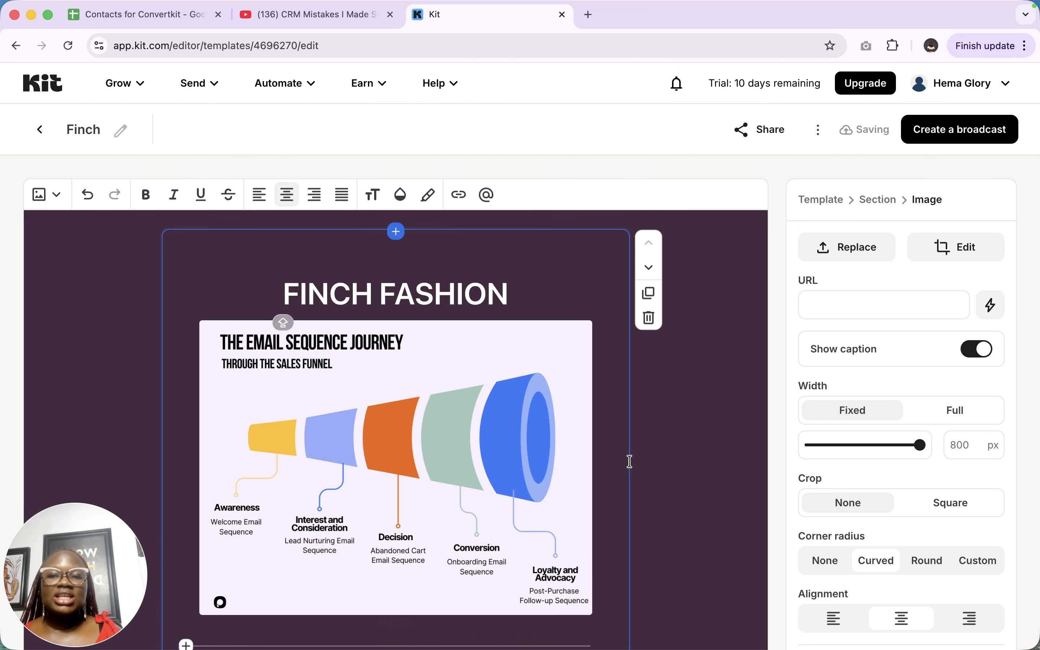
Examine the whole email from the FINCH FASHION header and its image down to the footer
{"action": "left_click", "coordinate": [500, 301]}
{"action": "scroll", "coordinate": [439, 293], "scroll_direction": "down", "scroll_amount": 15}
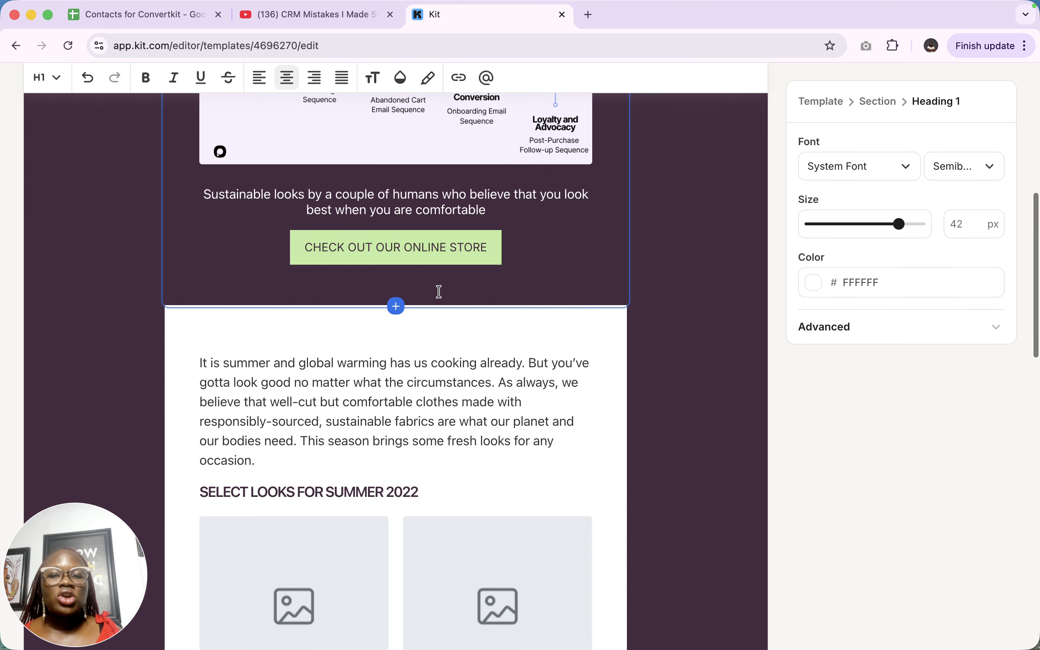
{"action": "scroll", "coordinate": [439, 292], "scroll_direction": "down", "scroll_amount": 10}
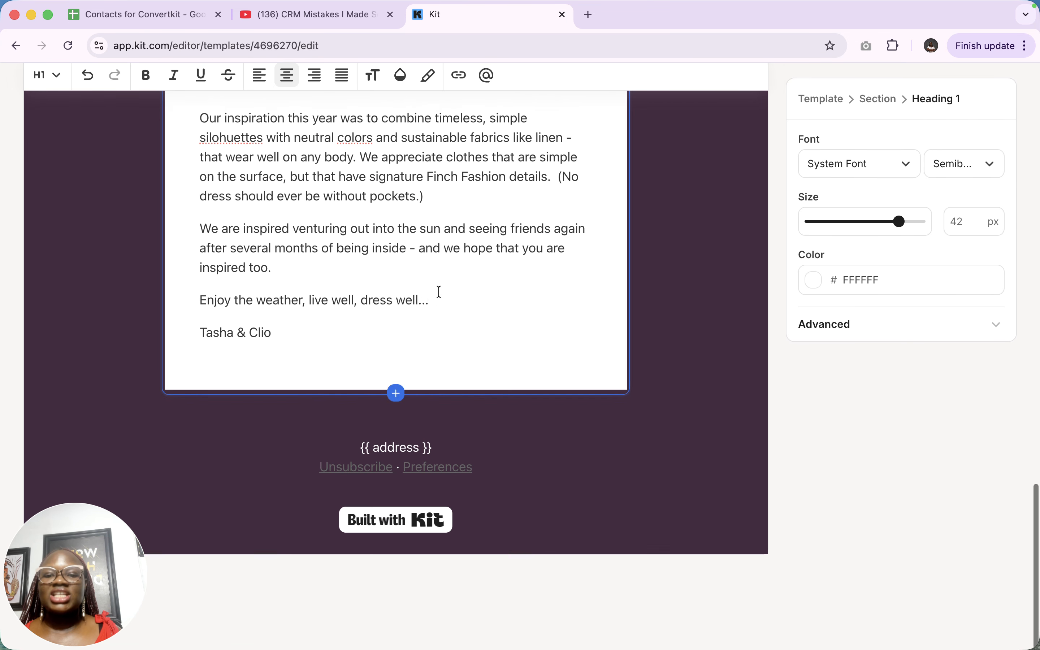
{"action": "scroll", "coordinate": [439, 292], "scroll_direction": "up", "scroll_amount": 15}
{"action": "scroll", "coordinate": [441, 297], "scroll_direction": "up", "scroll_amount": 10}
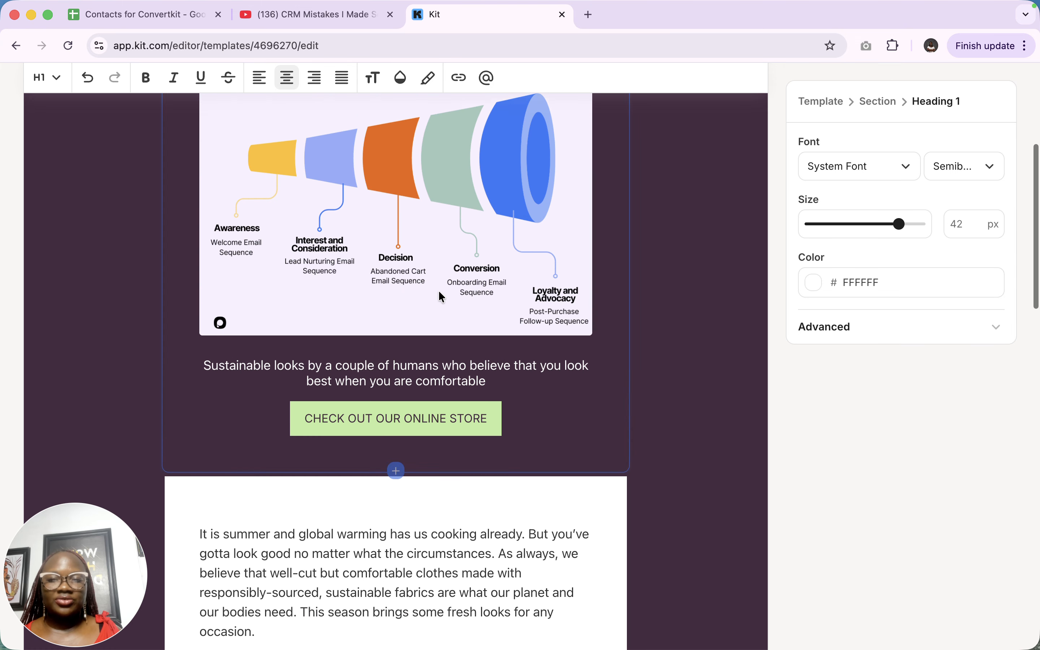
{"action": "scroll", "coordinate": [555, 428], "scroll_direction": "up", "scroll_amount": 3}
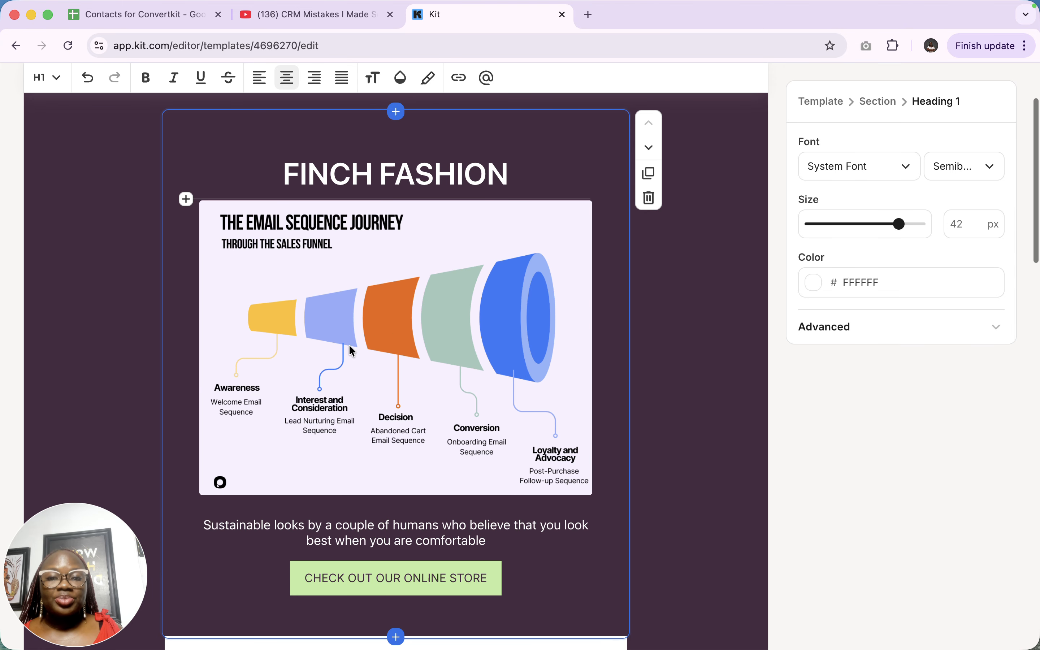
{"action": "scroll", "coordinate": [452, 442], "scroll_direction": "down", "scroll_amount": 4}
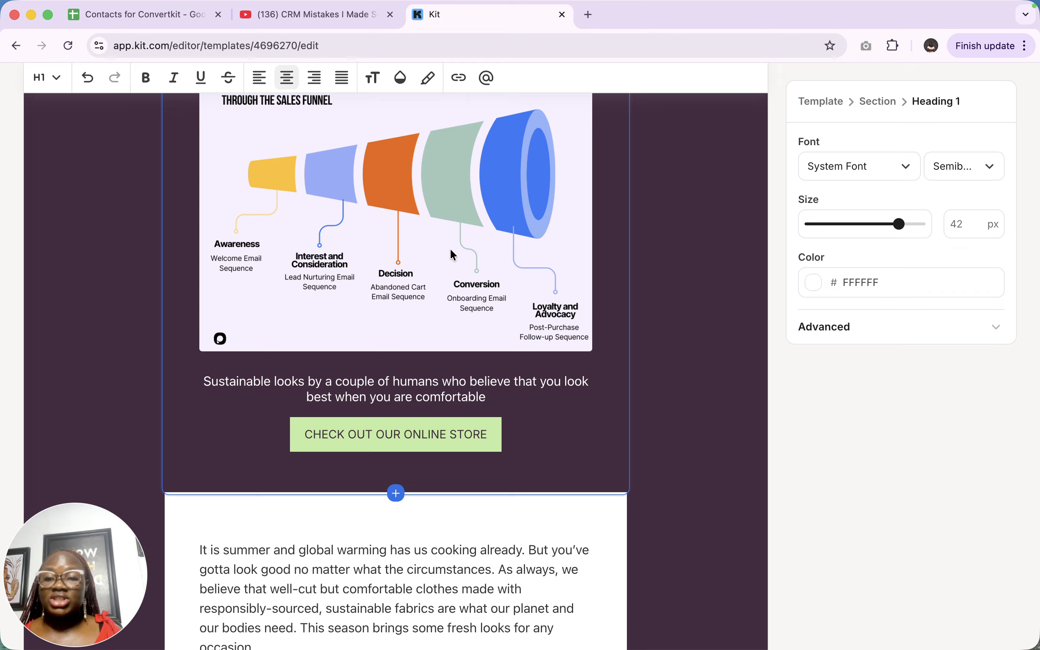
Change the background color of the CHECK OUT OUR ONLINE STORE button to pink, EEA4D6
{"action": "left_click", "coordinate": [413, 395]}
{"action": "left_click", "coordinate": [436, 443]}
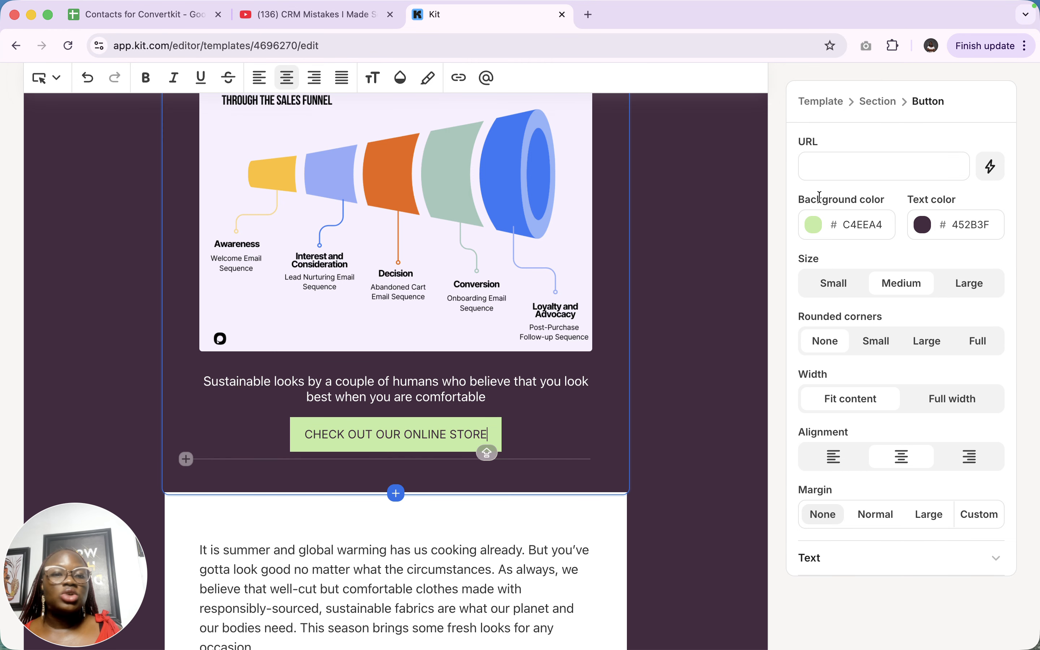
{"action": "left_click", "coordinate": [819, 229]}
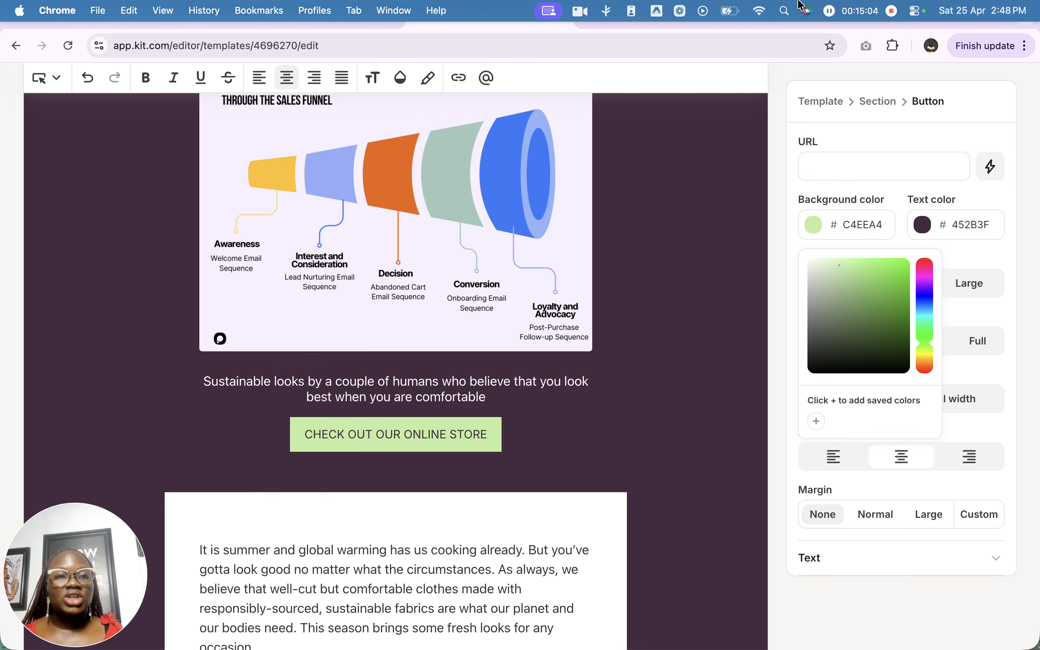
{"action": "left_click", "coordinate": [930, 285]}
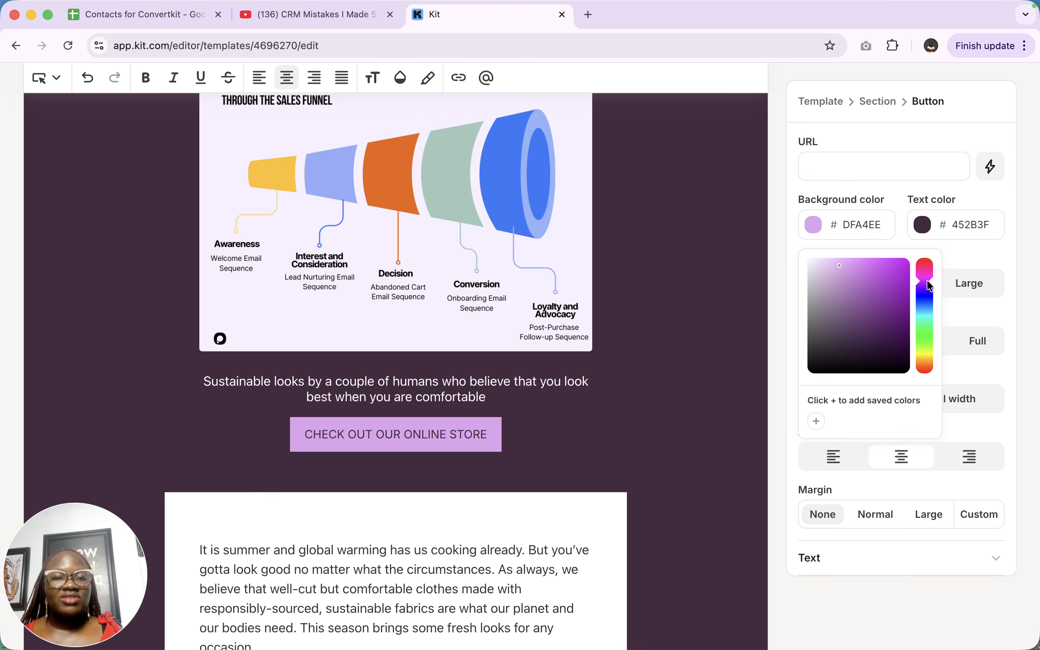
{"action": "left_click_drag", "start_coordinate": [928, 282], "coordinate": [927, 276]}
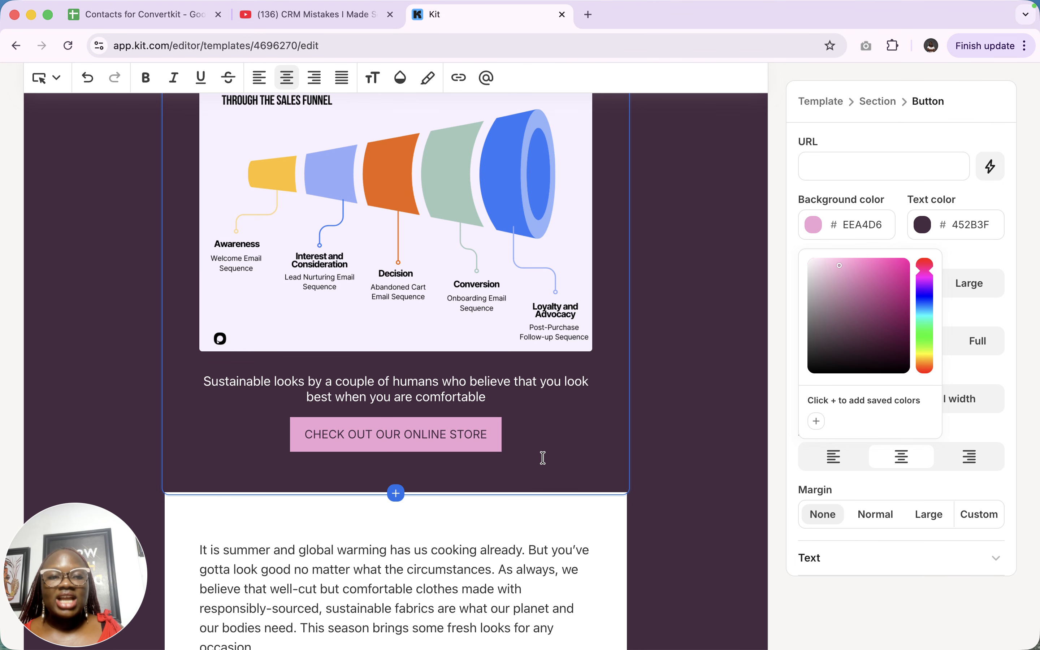
Add an empty white section above the summer introduction paragraph and view the template-level and section-level settings
{"action": "scroll", "coordinate": [543, 458], "scroll_direction": "down", "scroll_amount": 4}
{"action": "left_click", "coordinate": [527, 455]}
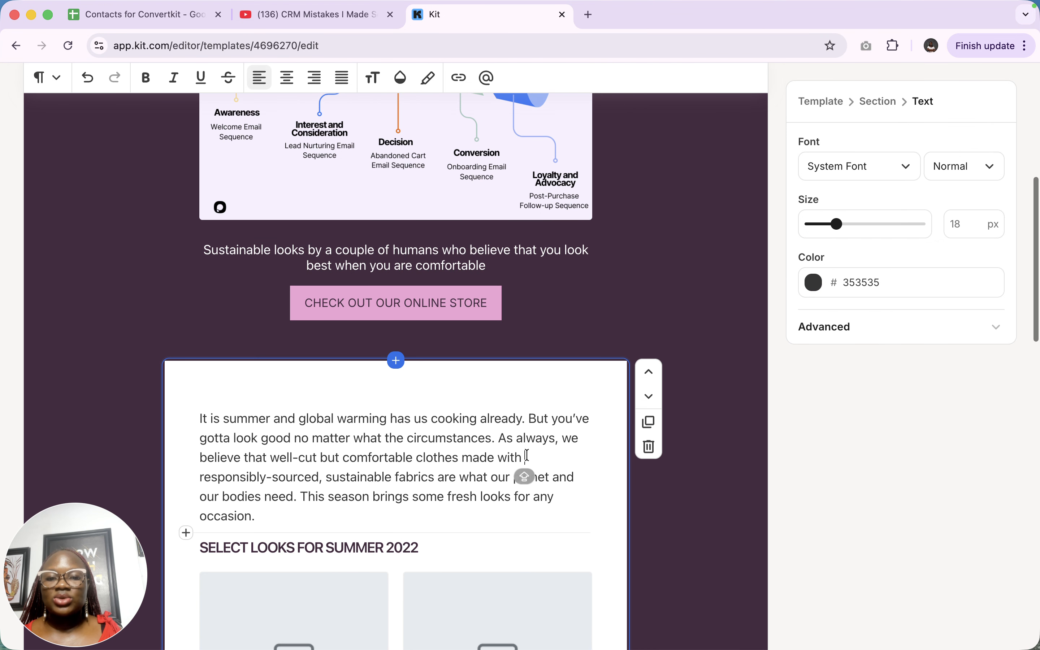
{"action": "left_click", "coordinate": [395, 361]}
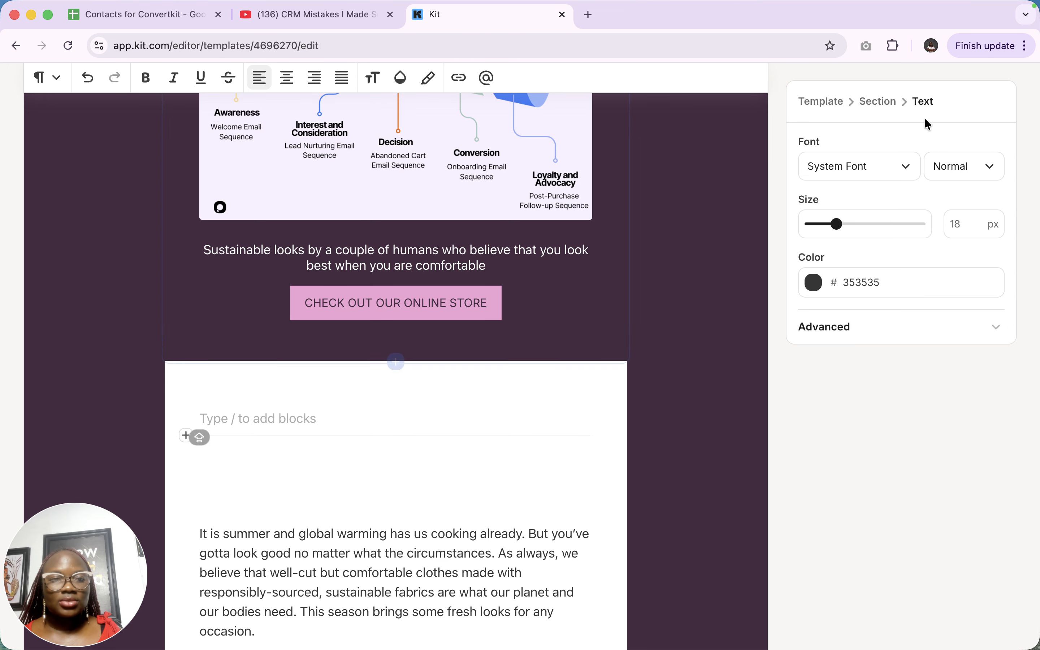
{"action": "left_click", "coordinate": [821, 106]}
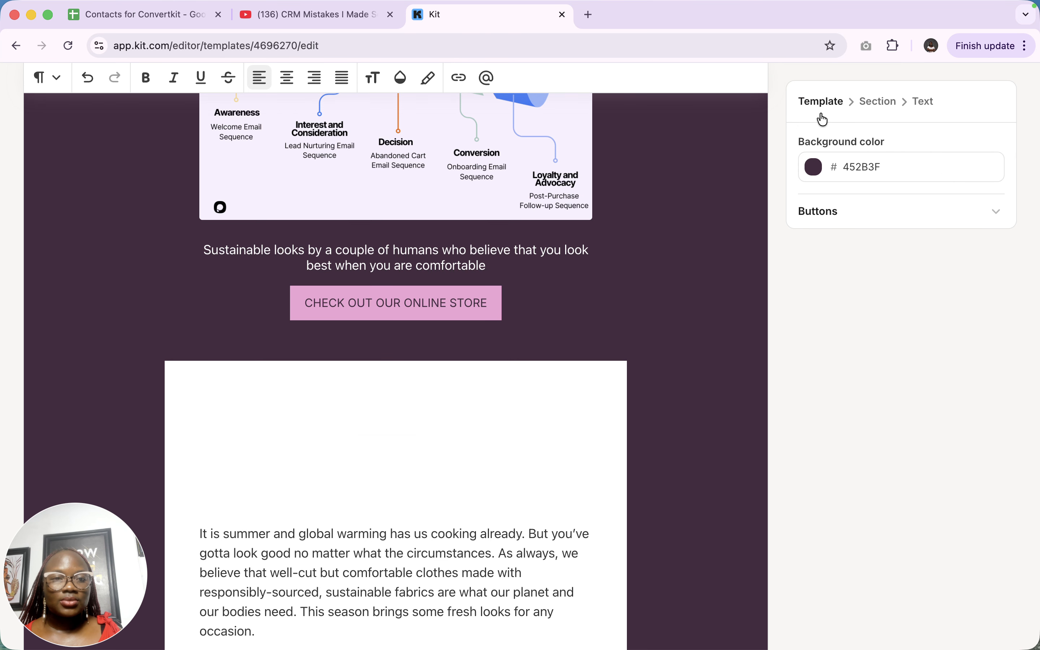
{"action": "left_click", "coordinate": [877, 102]}
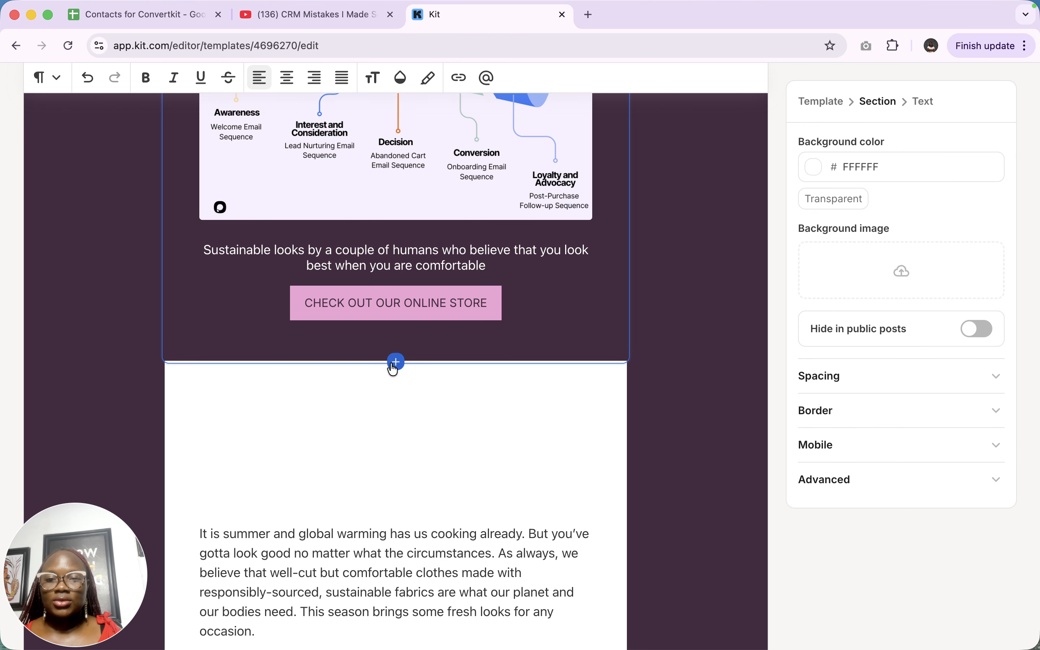
Insert another empty section below the online store button's section and add a Layout block in it
{"action": "left_click", "coordinate": [395, 363]}
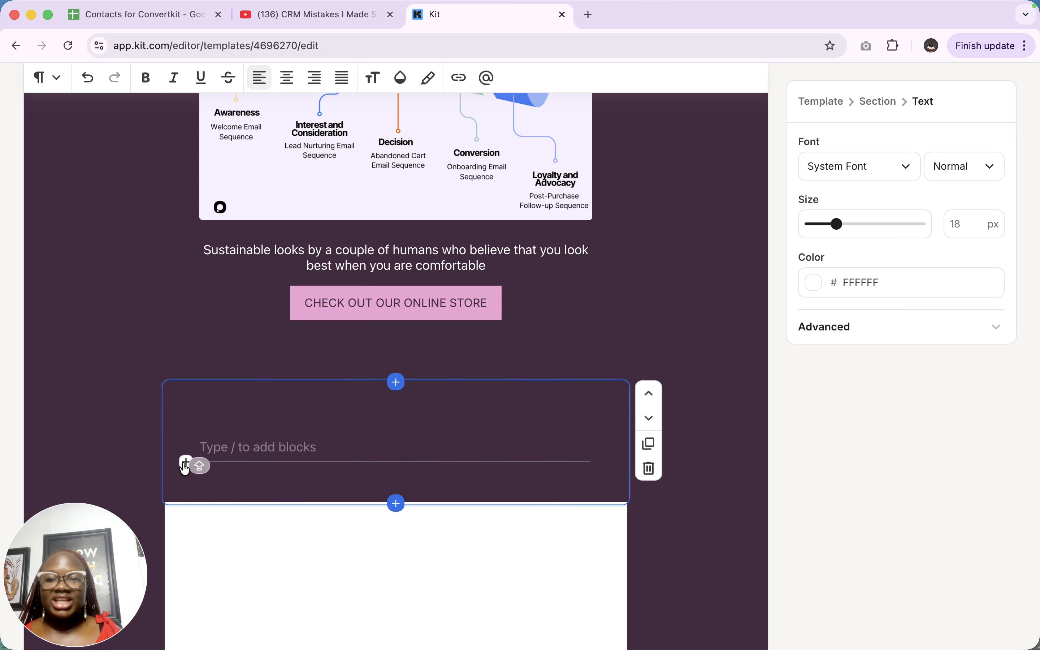
{"action": "left_click", "coordinate": [186, 462]}
{"action": "scroll", "coordinate": [265, 366], "scroll_direction": "down", "scroll_amount": 6}
{"action": "scroll", "coordinate": [266, 366], "scroll_direction": "down", "scroll_amount": 3}
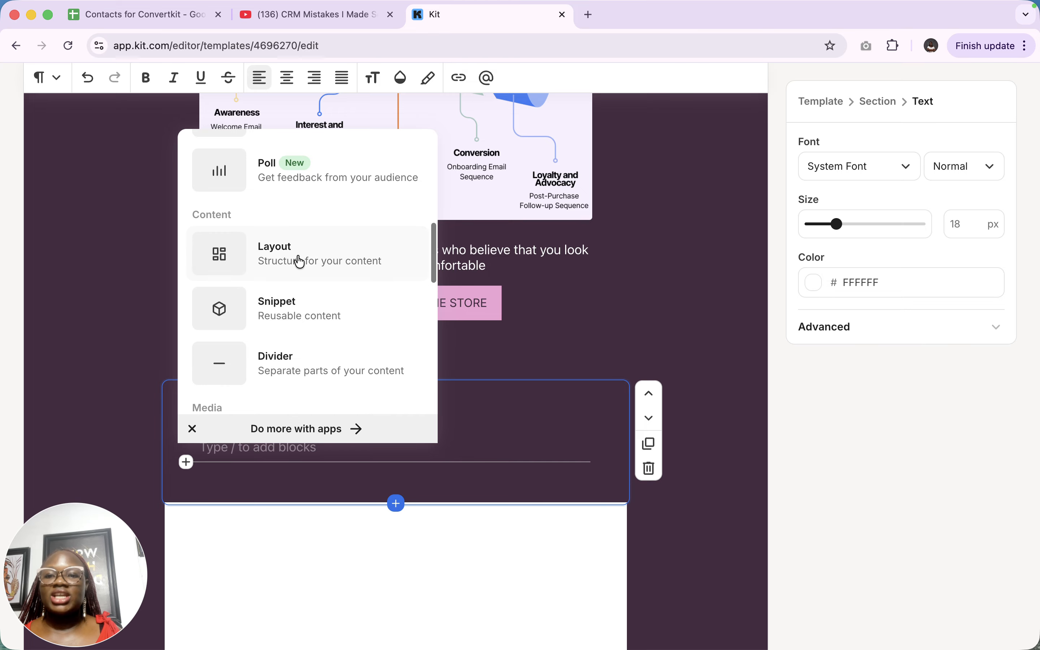
{"action": "left_click", "coordinate": [299, 261]}
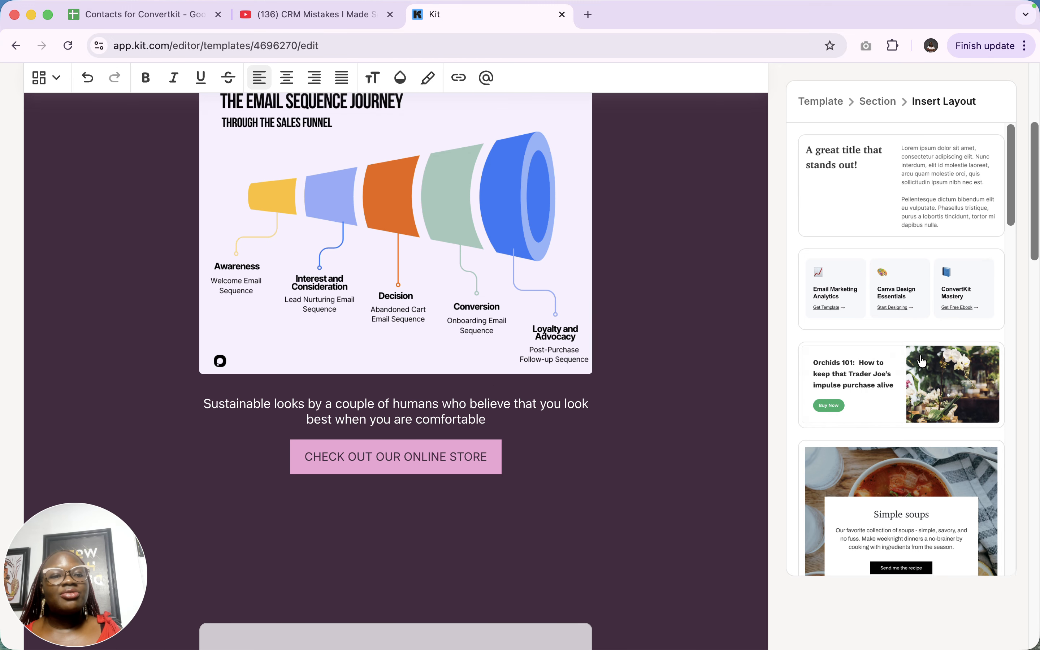
Browse the ready-made layouts and apply the Orchids 101 one with a heading, a button and an image
{"action": "scroll", "coordinate": [922, 359], "scroll_direction": "down", "scroll_amount": 3}
{"action": "scroll", "coordinate": [922, 360], "scroll_direction": "down", "scroll_amount": 10}
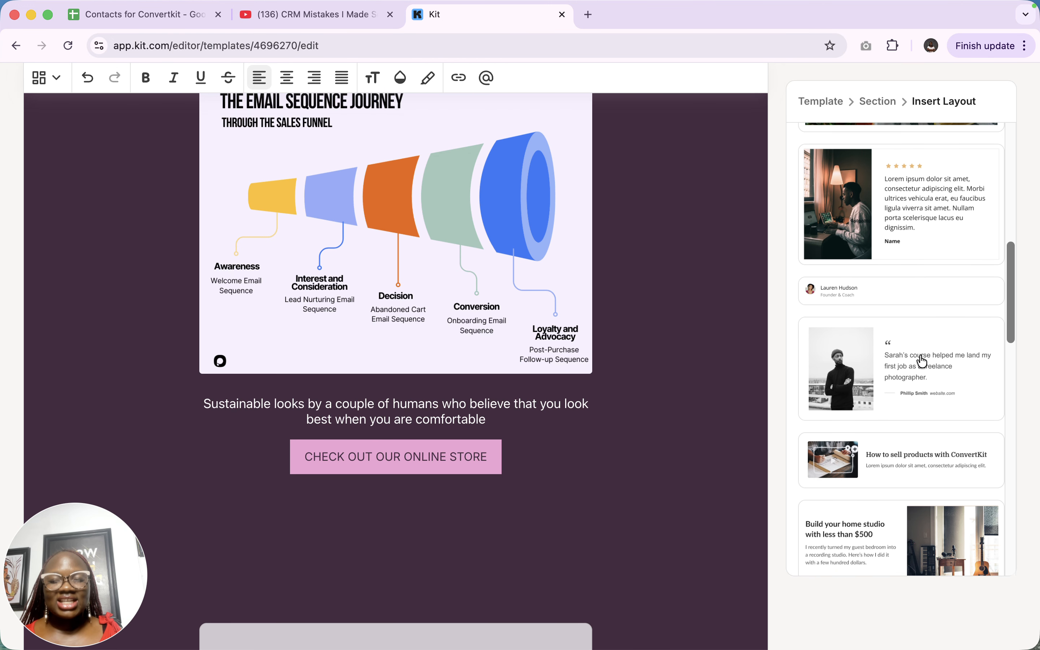
{"action": "scroll", "coordinate": [922, 360], "scroll_direction": "down", "scroll_amount": 1}
{"action": "scroll", "coordinate": [921, 361], "scroll_direction": "down", "scroll_amount": 9}
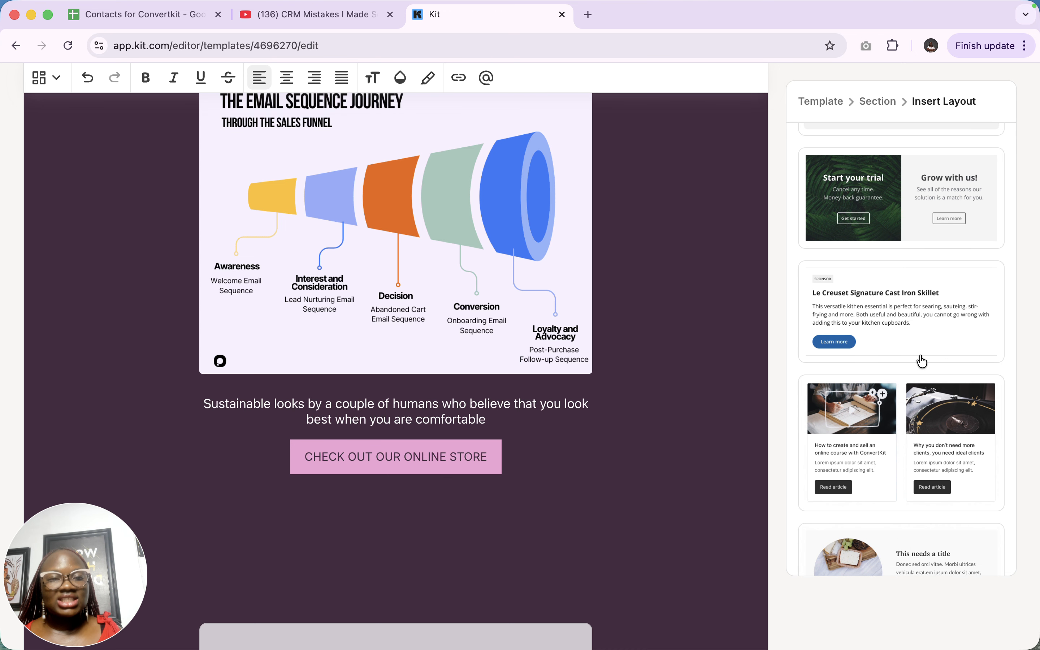
{"action": "scroll", "coordinate": [922, 361], "scroll_direction": "up", "scroll_amount": 15}
{"action": "scroll", "coordinate": [922, 361], "scroll_direction": "up", "scroll_amount": 8}
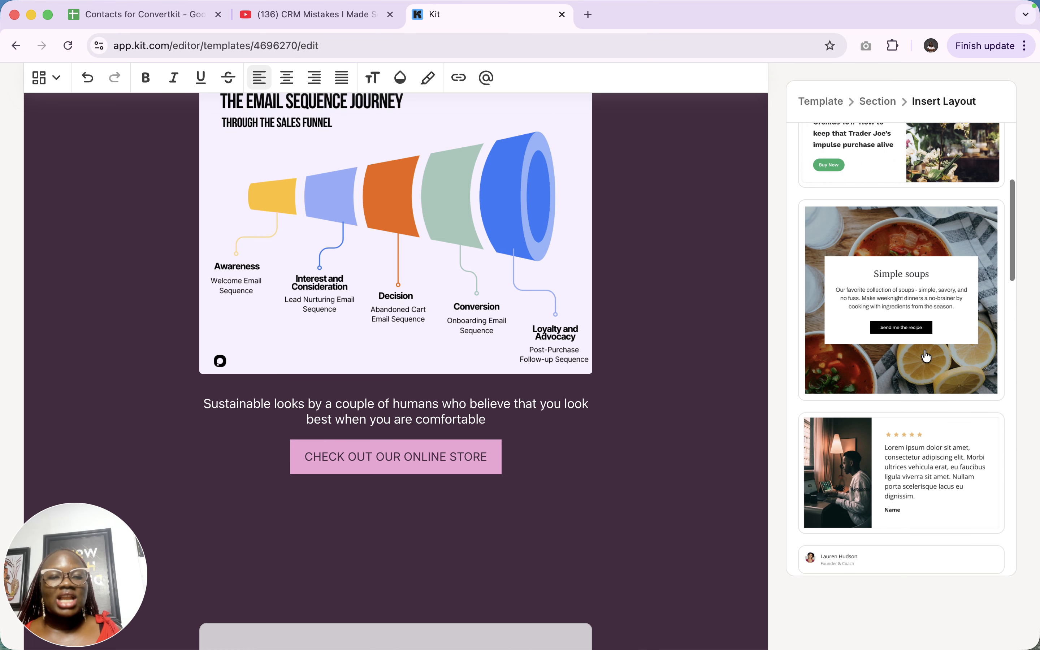
{"action": "scroll", "coordinate": [909, 353], "scroll_direction": "up", "scroll_amount": 2}
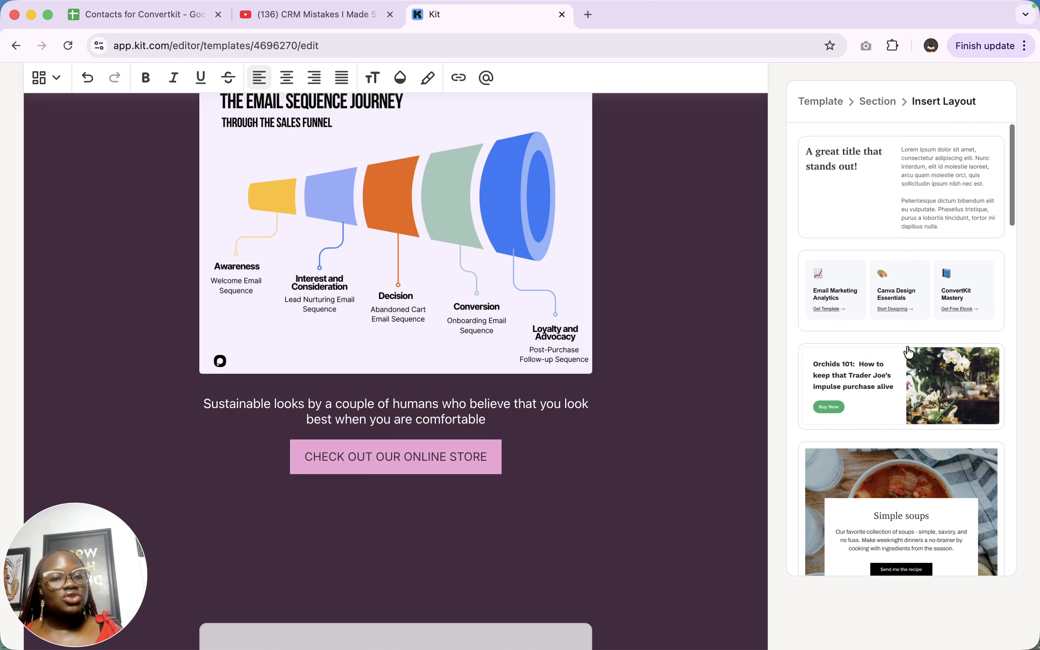
{"action": "left_click", "coordinate": [879, 393]}
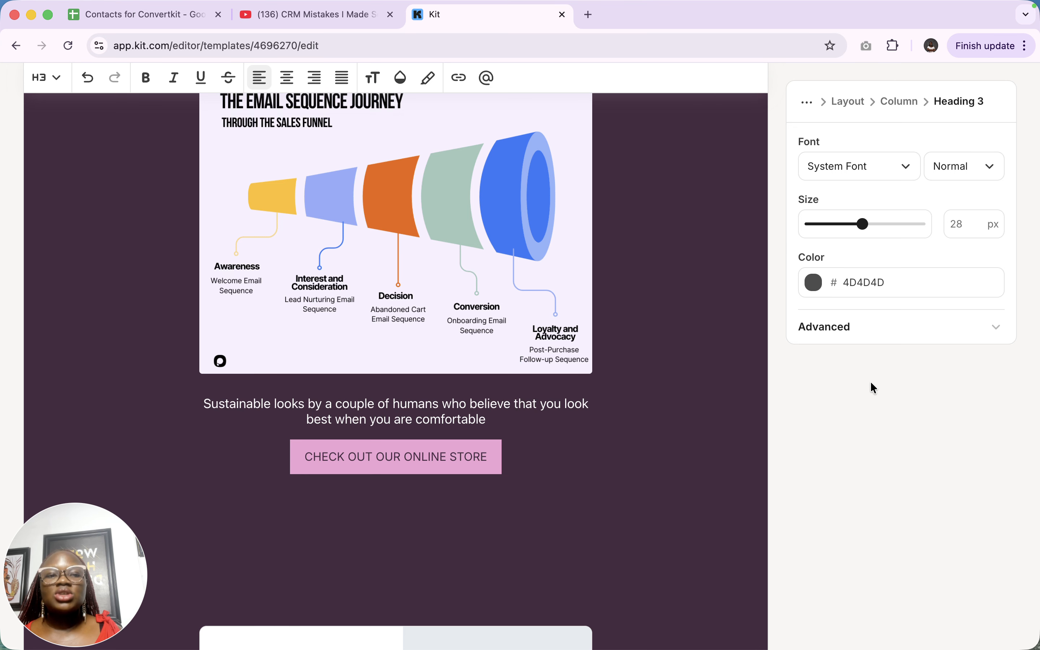
Set the Orchids 101 heading's font size to 15 px and its weight to Medium
{"action": "scroll", "coordinate": [640, 429], "scroll_direction": "down", "scroll_amount": 9}
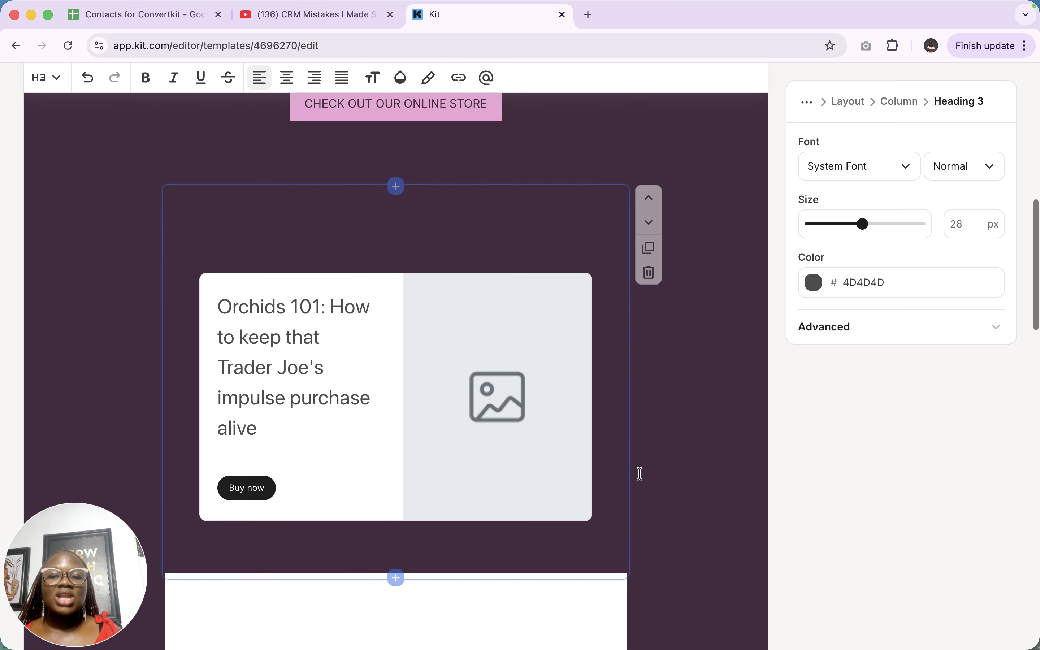
{"action": "mouse_move", "coordinate": [550, 469]}
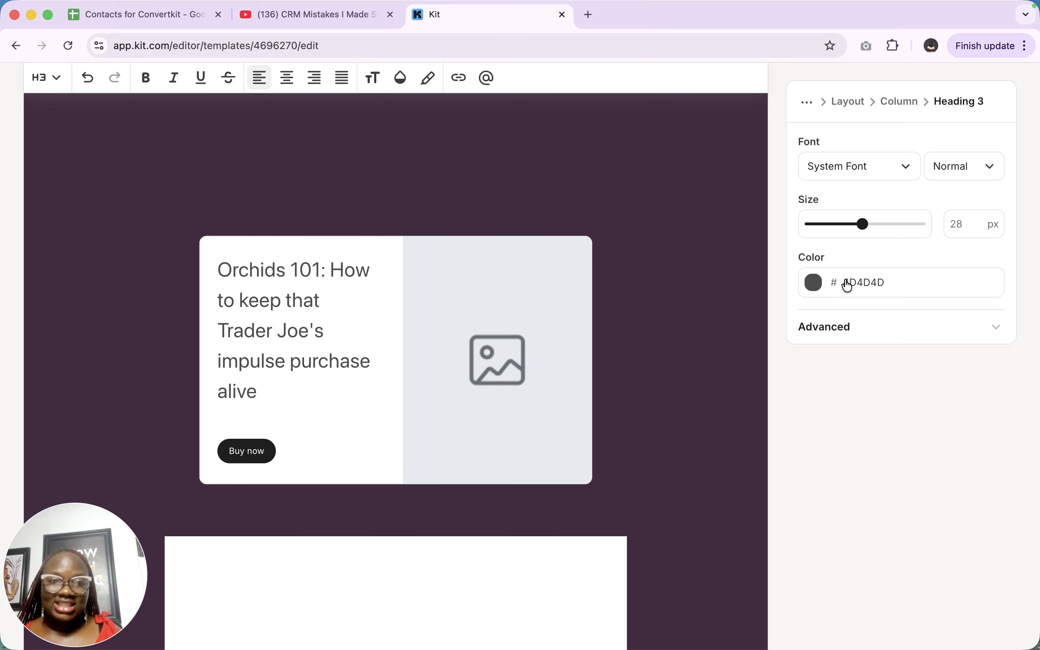
{"action": "left_click_drag", "start_coordinate": [866, 233], "coordinate": [832, 233]}
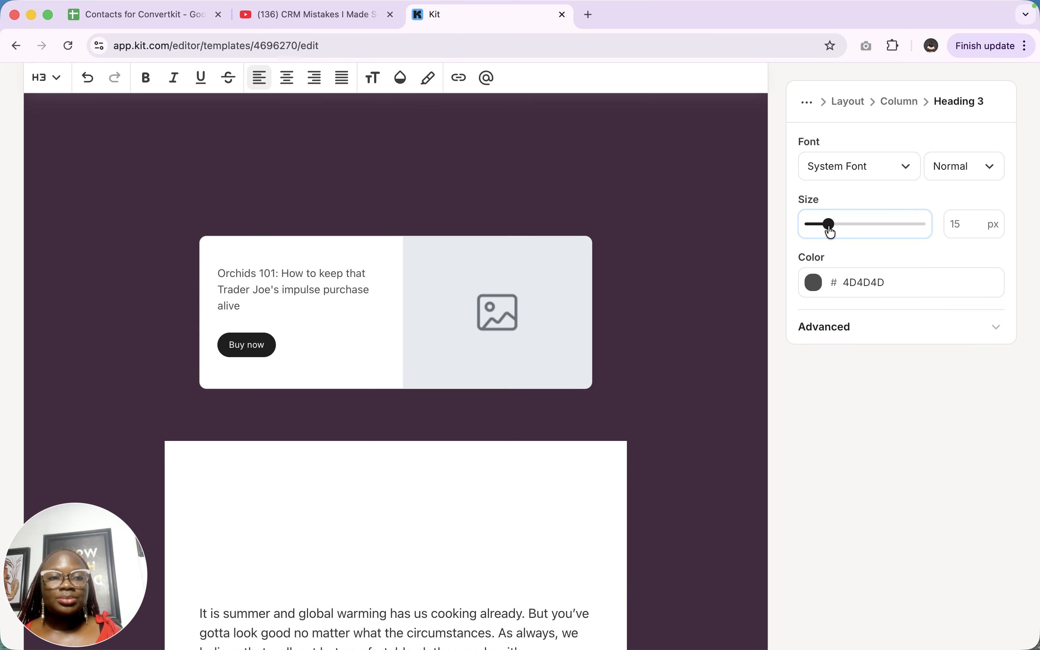
{"action": "left_click", "coordinate": [960, 167]}
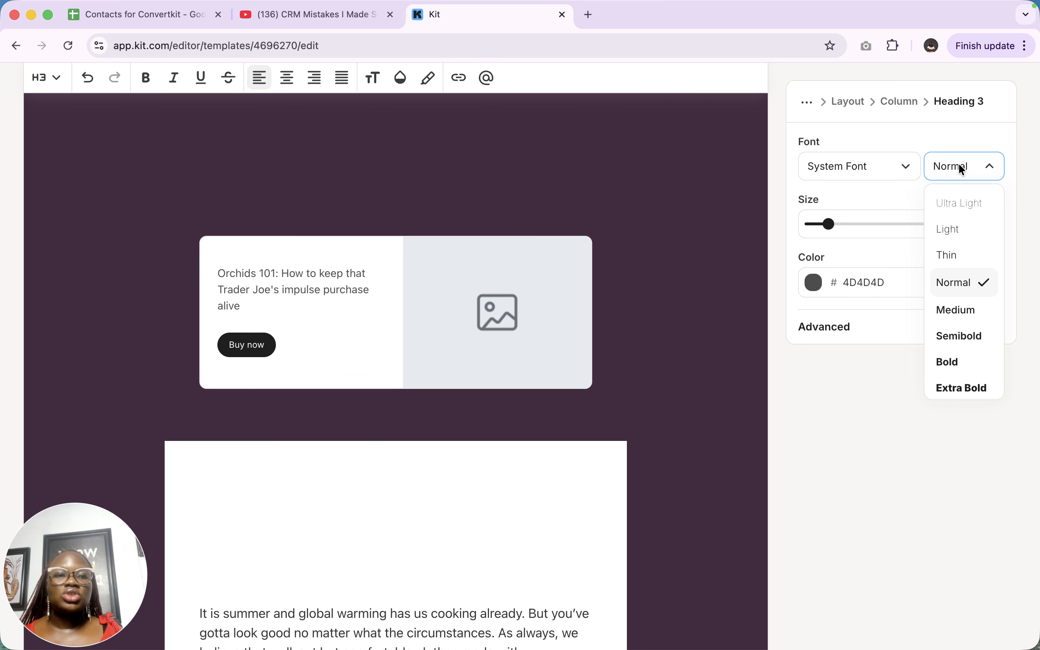
{"action": "left_click", "coordinate": [969, 311]}
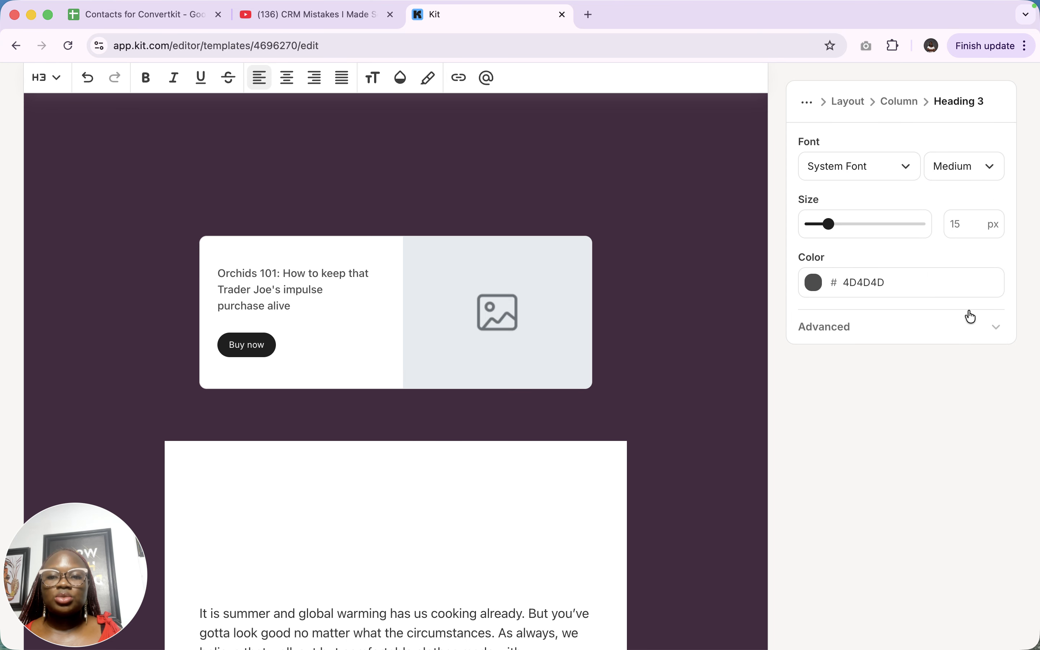
View the Orchids 101 heading's font weight options and set its color to red, FF1212
{"action": "left_click", "coordinate": [965, 172]}
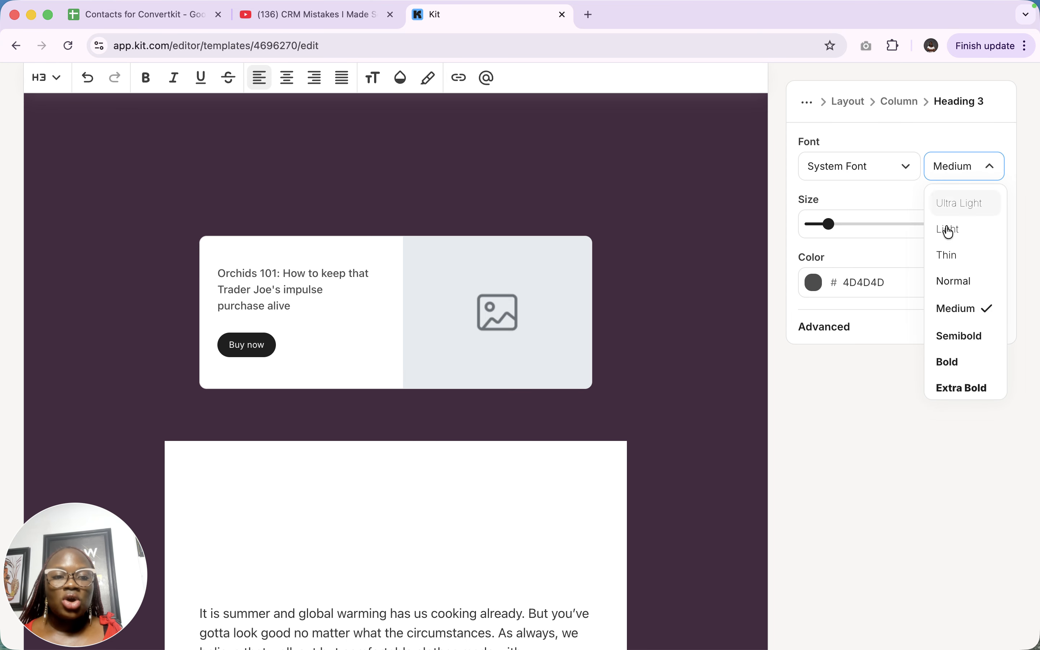
{"action": "left_click", "coordinate": [815, 287]}
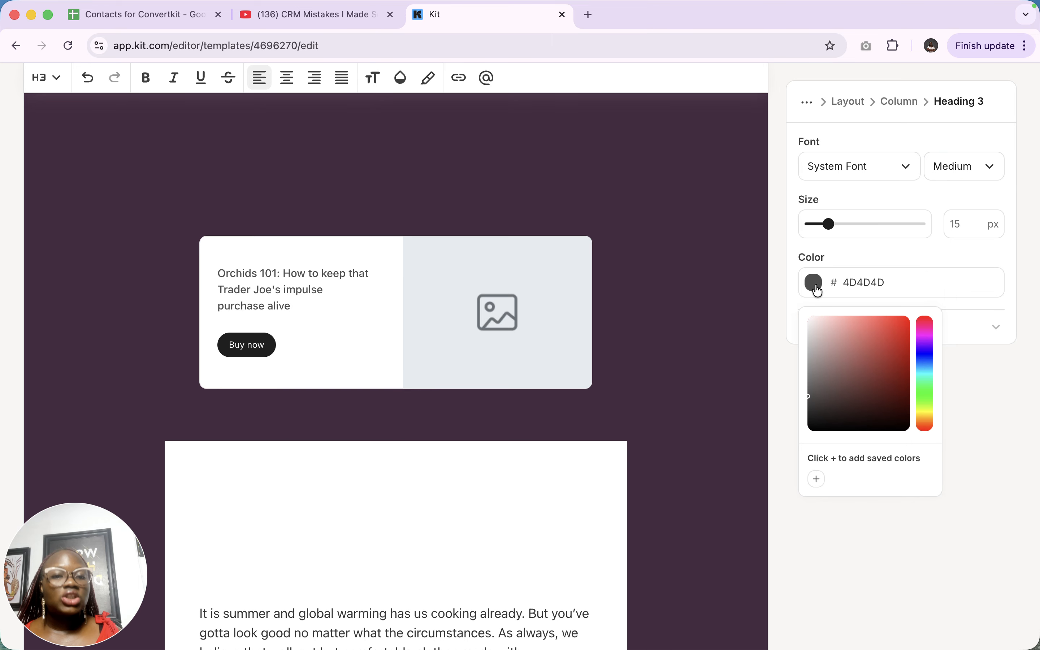
{"action": "left_click", "coordinate": [884, 374]}
{"action": "left_click_drag", "start_coordinate": [887, 376], "coordinate": [906, 312]}
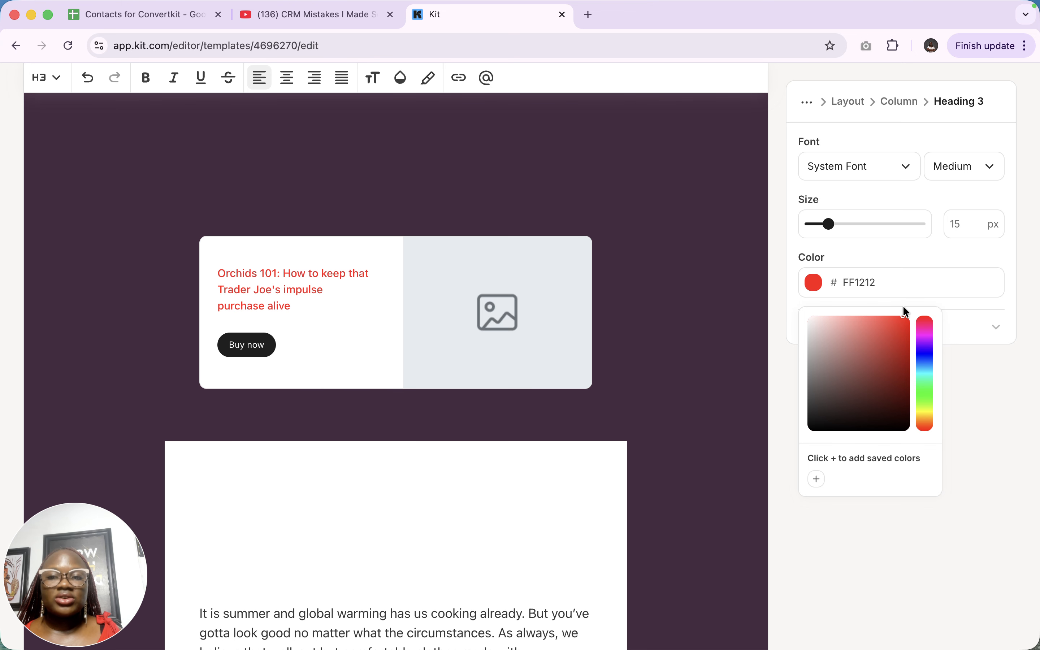
Set the background color of the Orchids 101 layout's Buy now button to red, FF1919
{"action": "left_click", "coordinate": [253, 346]}
{"action": "left_click", "coordinate": [258, 350]}
{"action": "double_click", "coordinate": [254, 345]}
{"action": "key", "text": "Caps_Lock"}
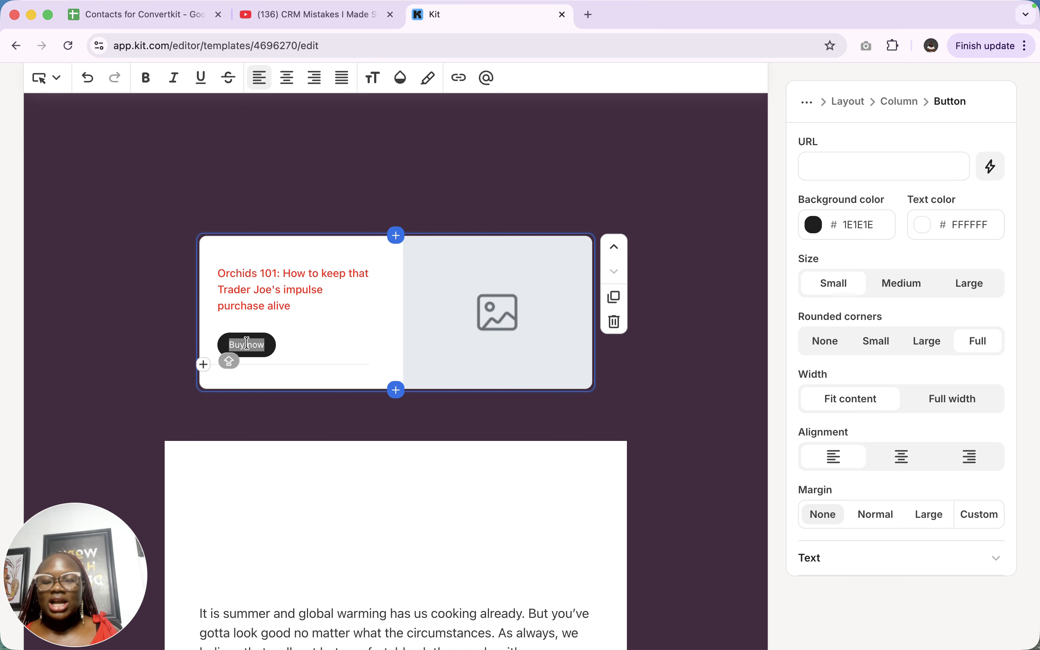
{"action": "left_click", "coordinate": [266, 349]}
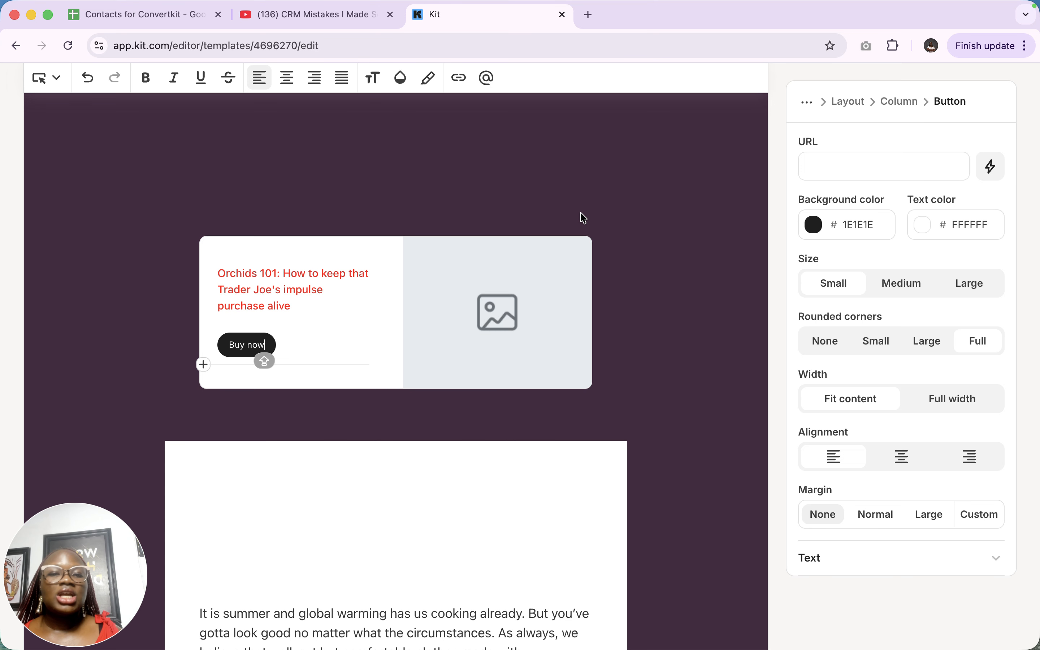
{"action": "left_click", "coordinate": [816, 228]}
{"action": "left_click", "coordinate": [880, 293]}
{"action": "left_click", "coordinate": [900, 254]}
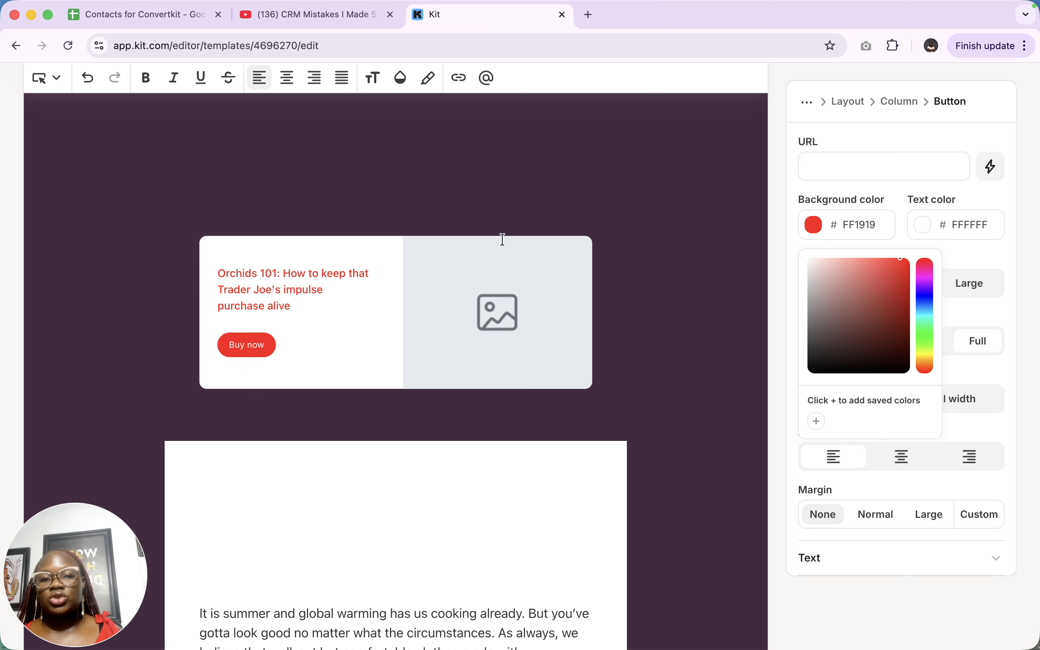
Insert an empty section between the online store button's section and the Orchids 101 layout
{"action": "scroll", "coordinate": [502, 240], "scroll_direction": "up", "scroll_amount": 7}
{"action": "scroll", "coordinate": [694, 232], "scroll_direction": "up", "scroll_amount": 3}
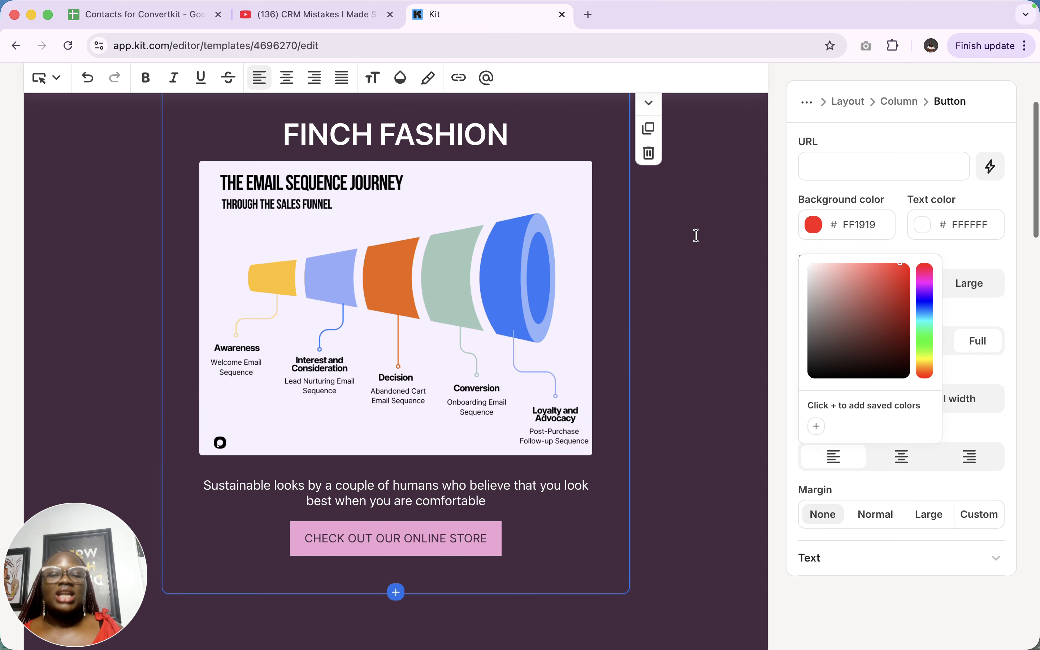
{"action": "scroll", "coordinate": [694, 234], "scroll_direction": "down", "scroll_amount": 5}
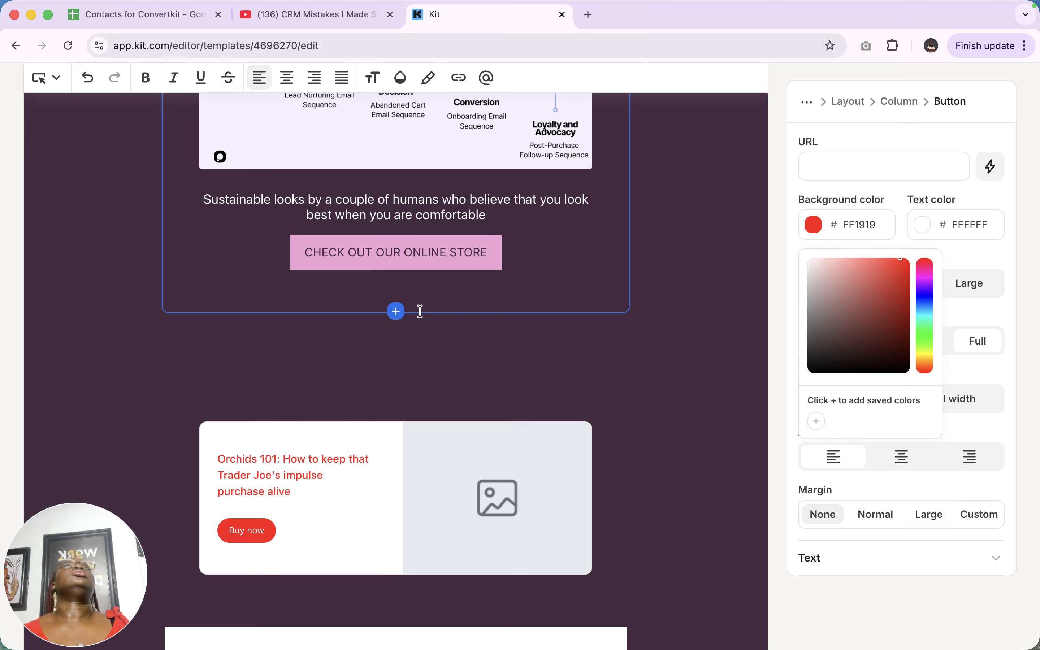
{"action": "left_click", "coordinate": [397, 313]}
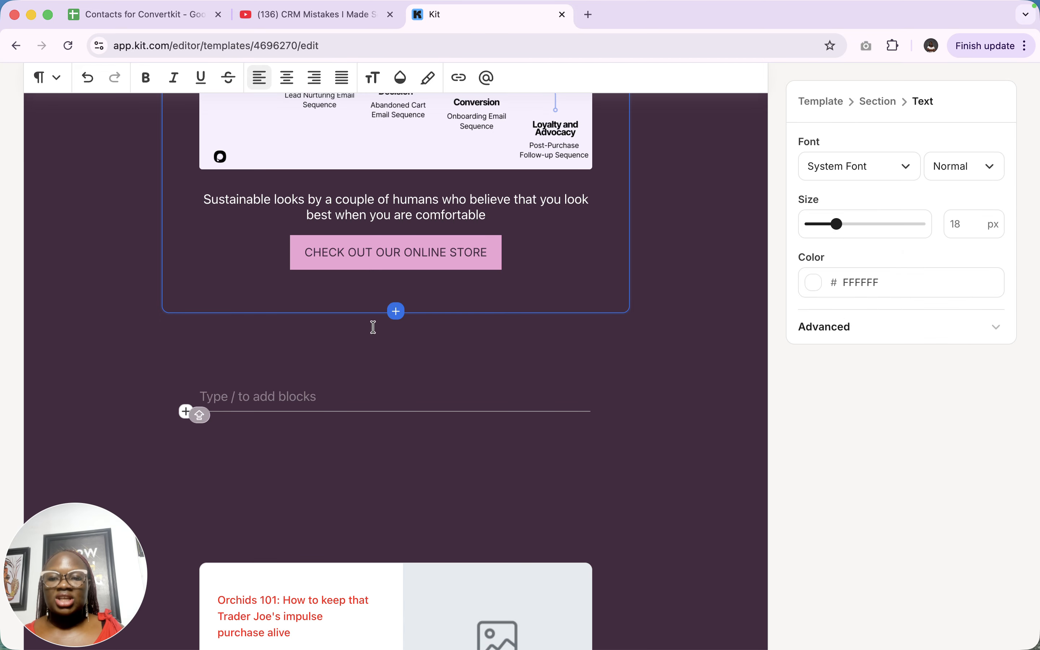
Try a Product block in the new empty section and delete it
{"action": "left_click", "coordinate": [185, 413]}
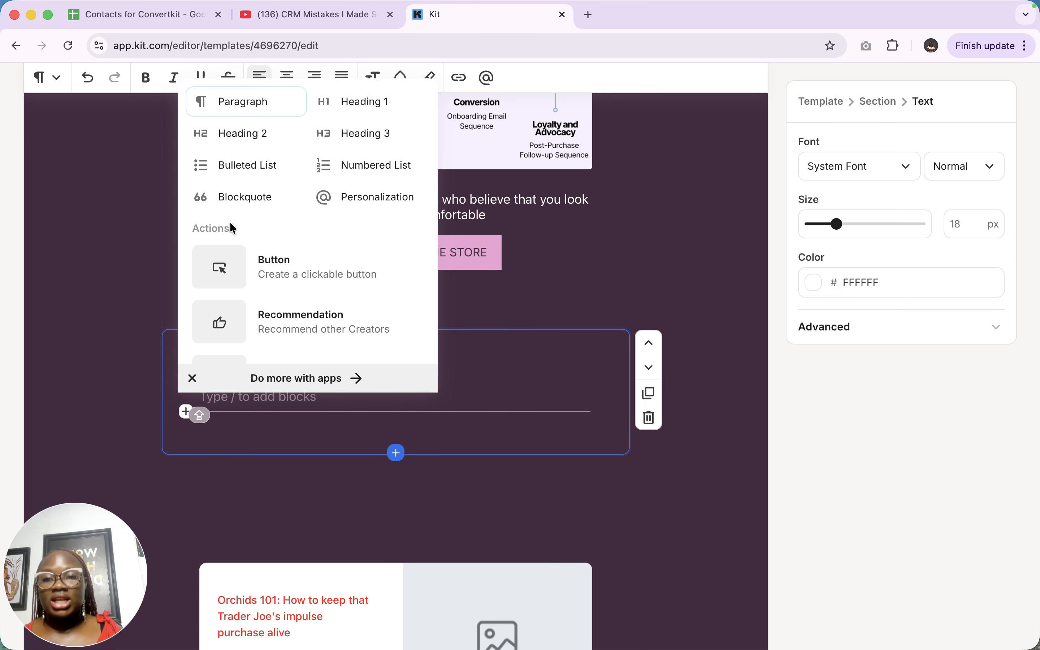
{"action": "scroll", "coordinate": [230, 221], "scroll_direction": "down", "scroll_amount": 3}
{"action": "scroll", "coordinate": [232, 228], "scroll_direction": "down", "scroll_amount": 4}
{"action": "scroll", "coordinate": [295, 115], "scroll_direction": "up", "scroll_amount": 2}
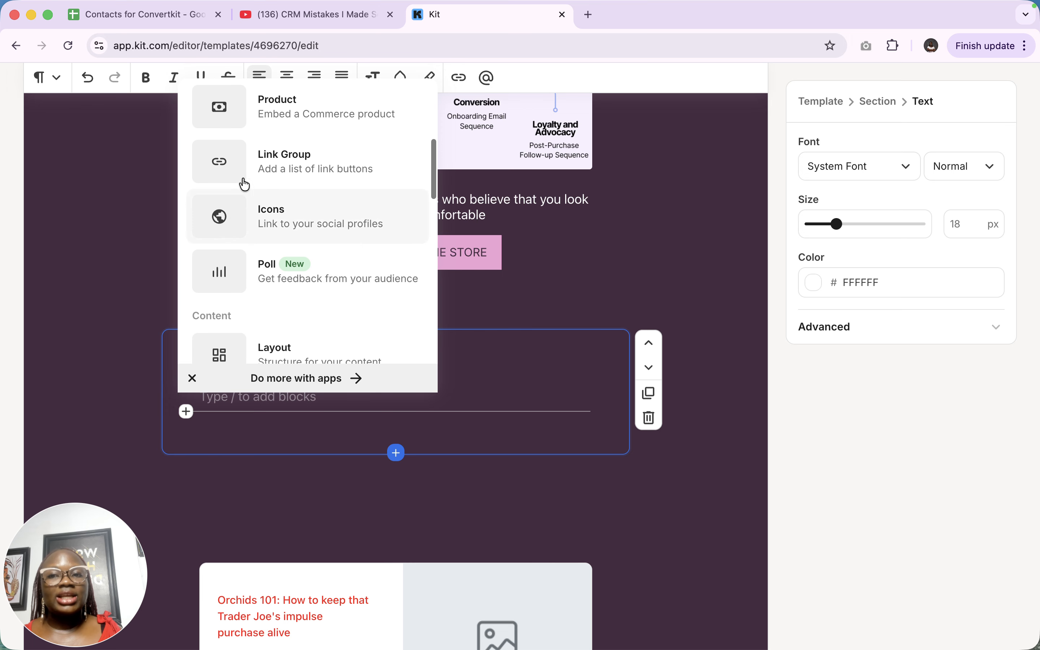
{"action": "left_click", "coordinate": [295, 115]}
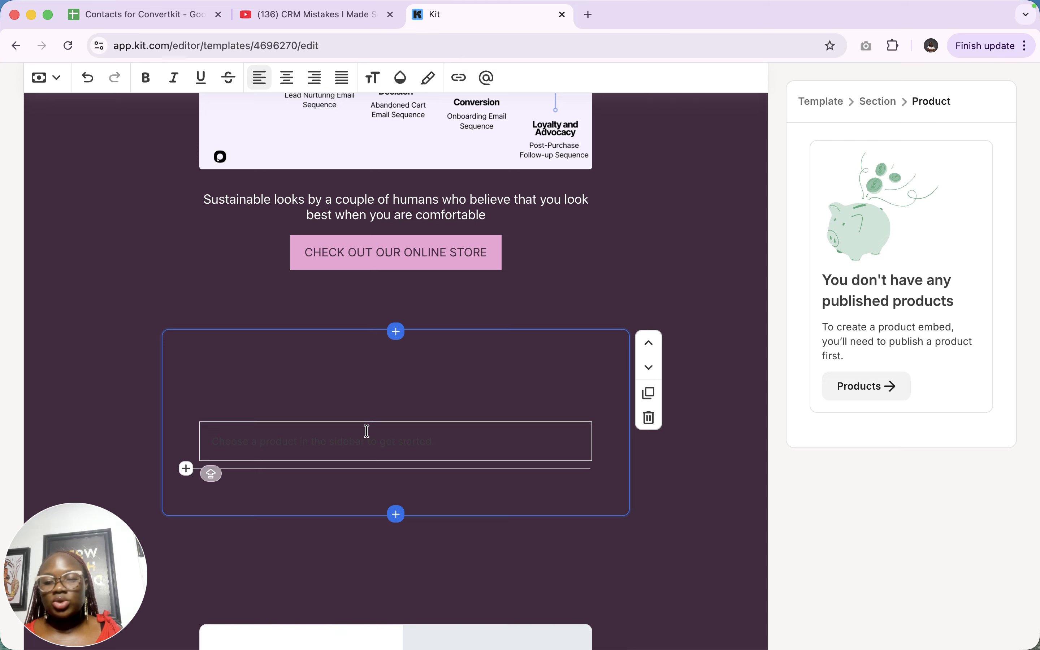
{"action": "left_click", "coordinate": [648, 419]}
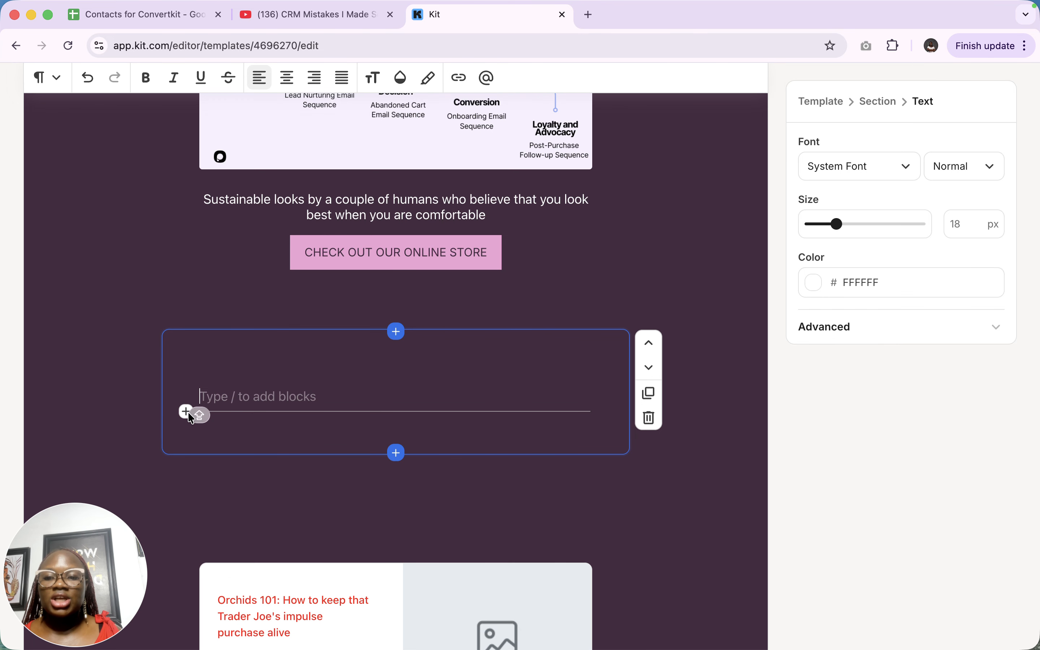
Add a Video block to the empty section below the online store button's section
{"action": "left_click", "coordinate": [185, 412]}
{"action": "scroll", "coordinate": [283, 289], "scroll_direction": "down", "scroll_amount": 5}
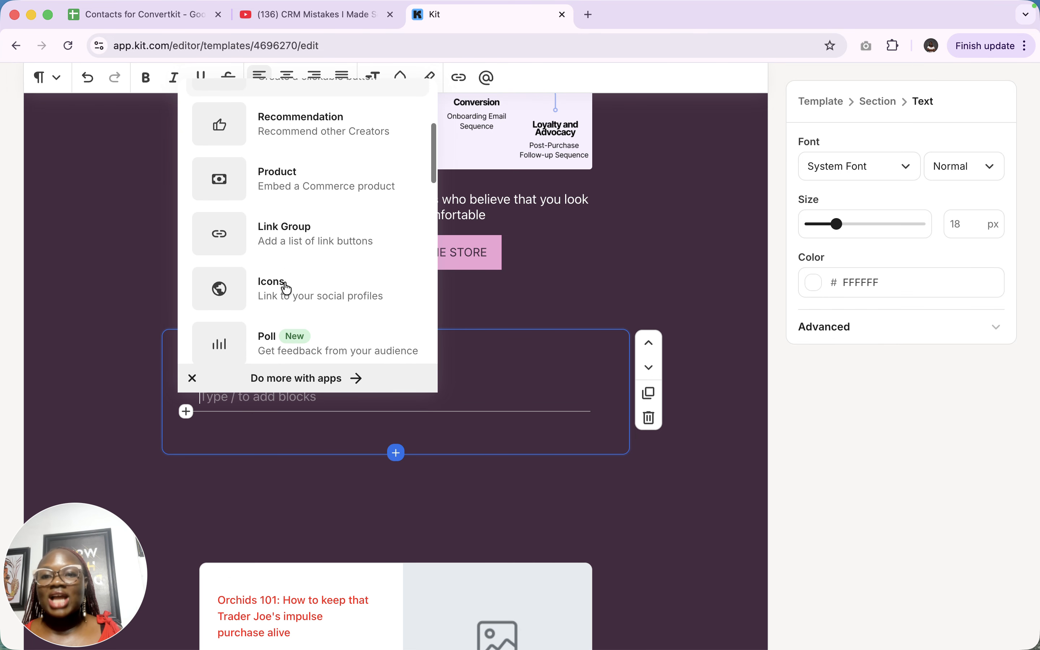
{"action": "scroll", "coordinate": [314, 258], "scroll_direction": "down", "scroll_amount": 4}
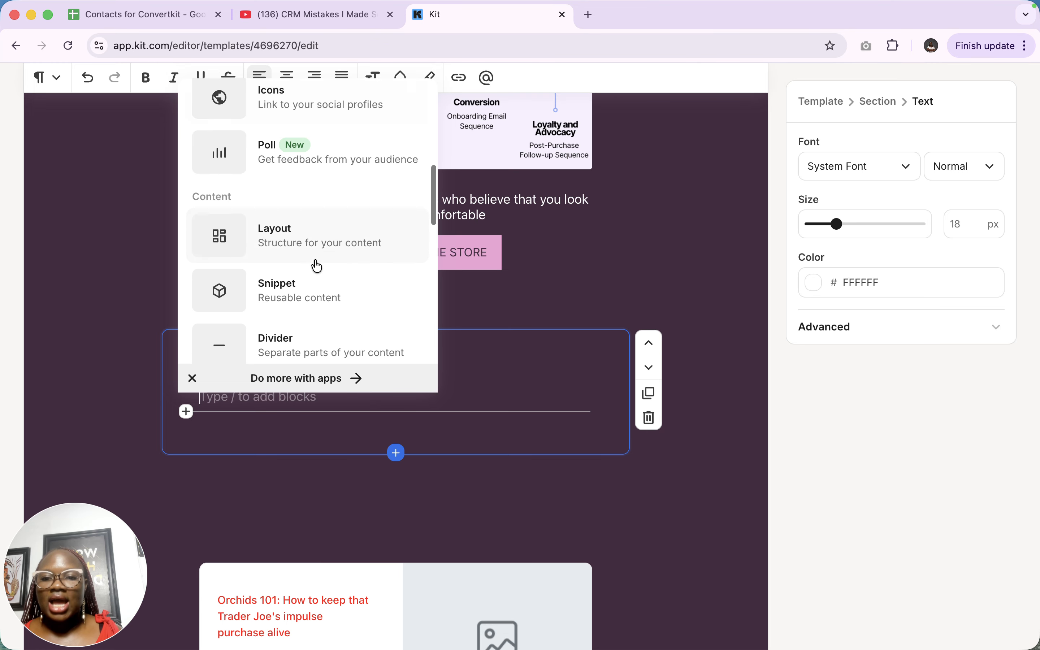
{"action": "scroll", "coordinate": [317, 266], "scroll_direction": "down", "scroll_amount": 6}
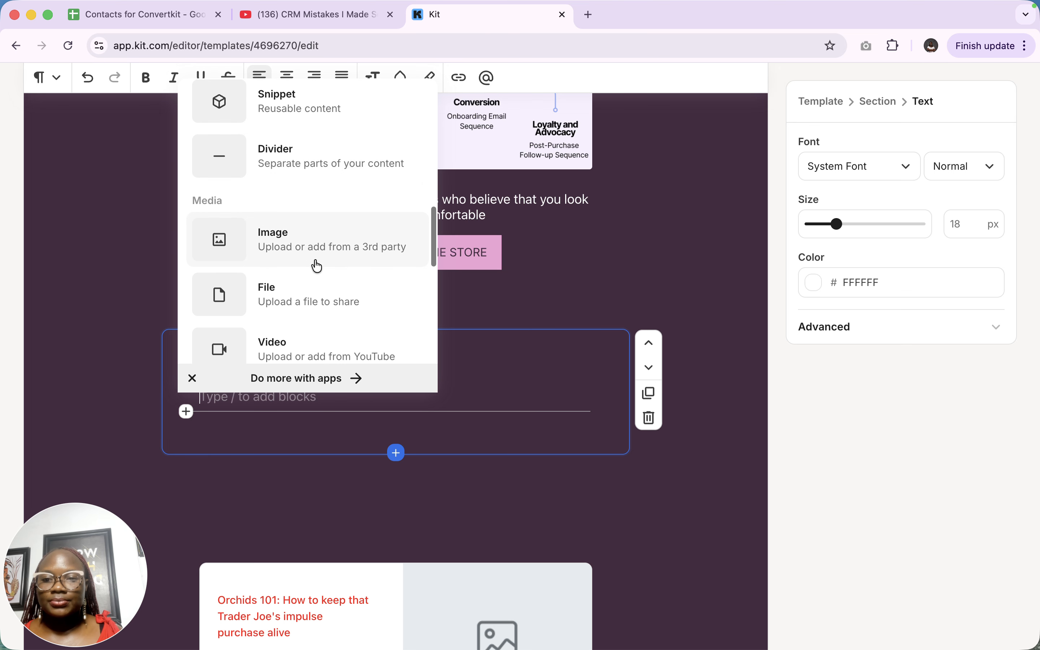
{"action": "scroll", "coordinate": [317, 266], "scroll_direction": "down", "scroll_amount": 1}
{"action": "left_click", "coordinate": [317, 258]}
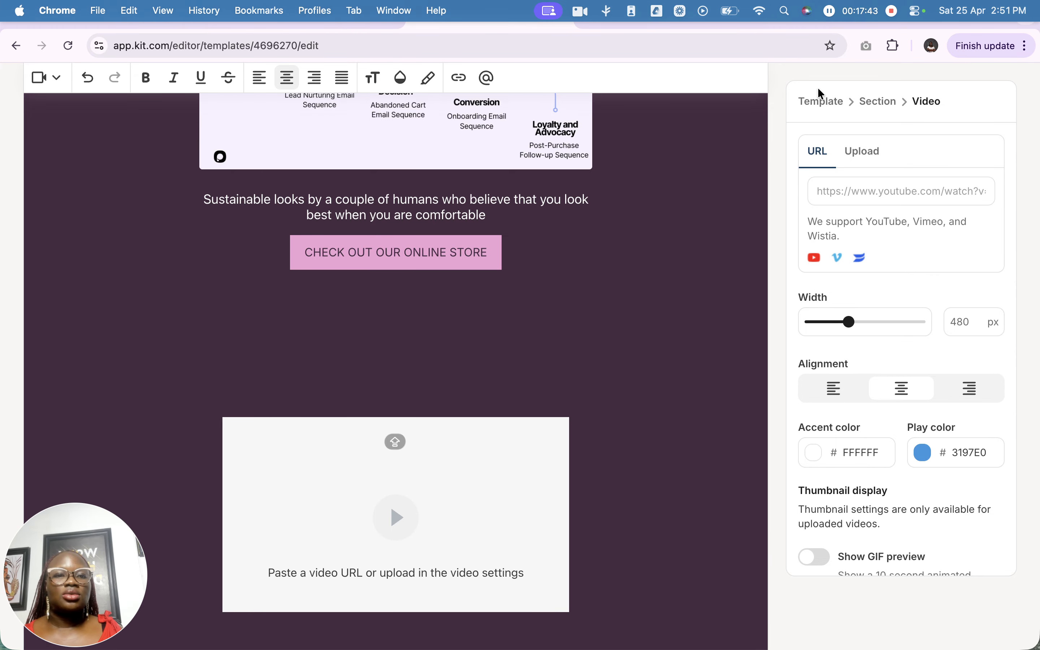
{"action": "left_click", "coordinate": [871, 198]}
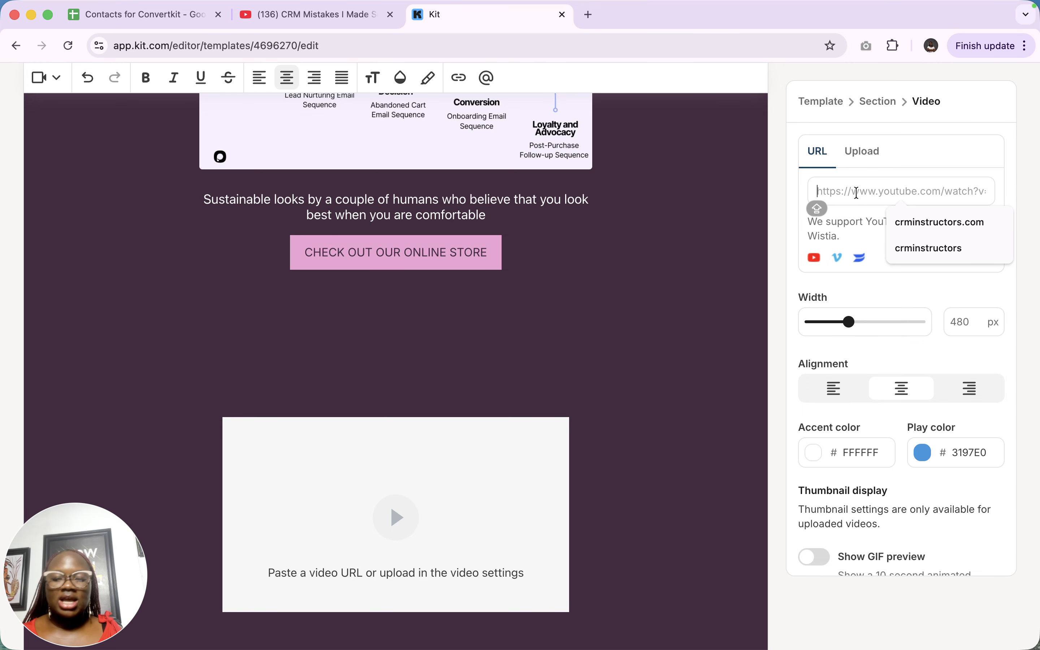
{"action": "type", "text": "https://youtu.be/iRwtaKS16lQ?si=EVf_x416lr5jV7fB"}
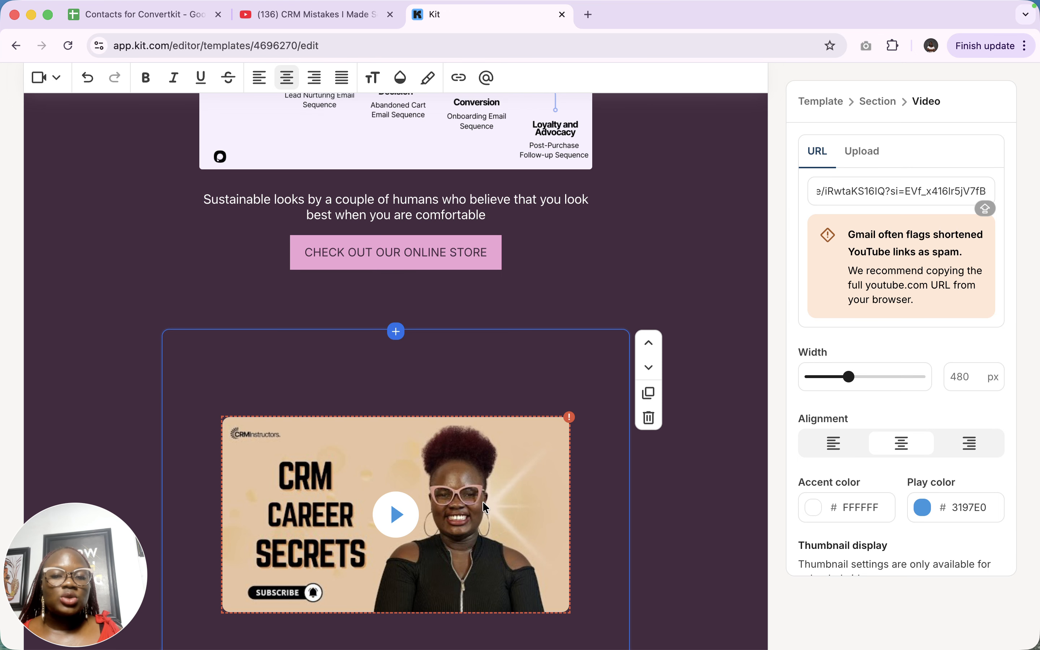
{"action": "scroll", "coordinate": [434, 561], "scroll_direction": "down", "scroll_amount": 2}
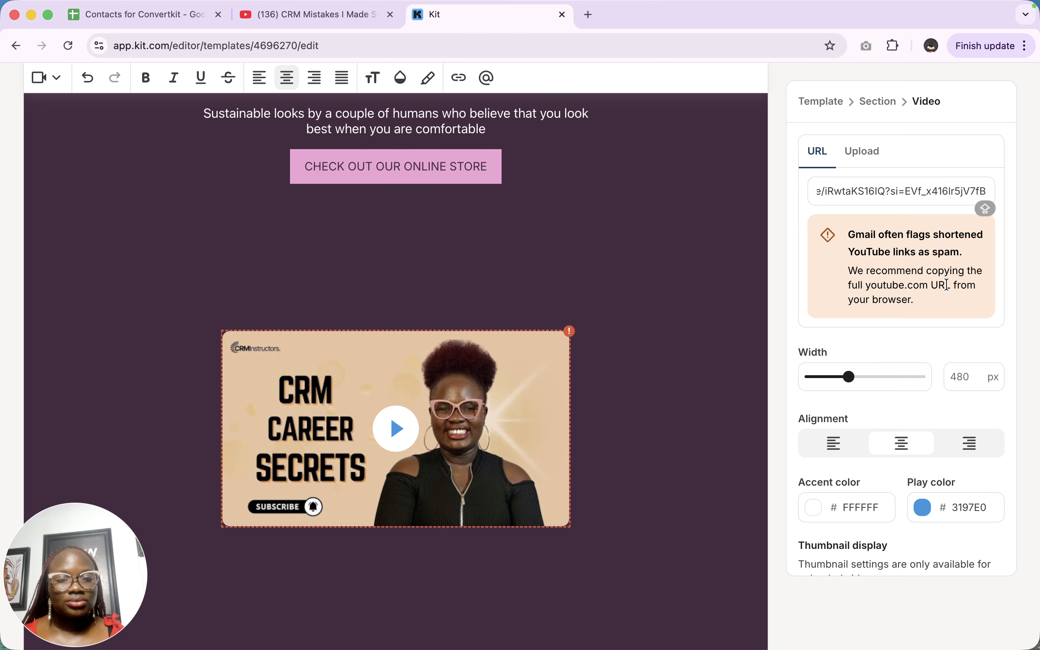
{"action": "left_click", "coordinate": [950, 209]}
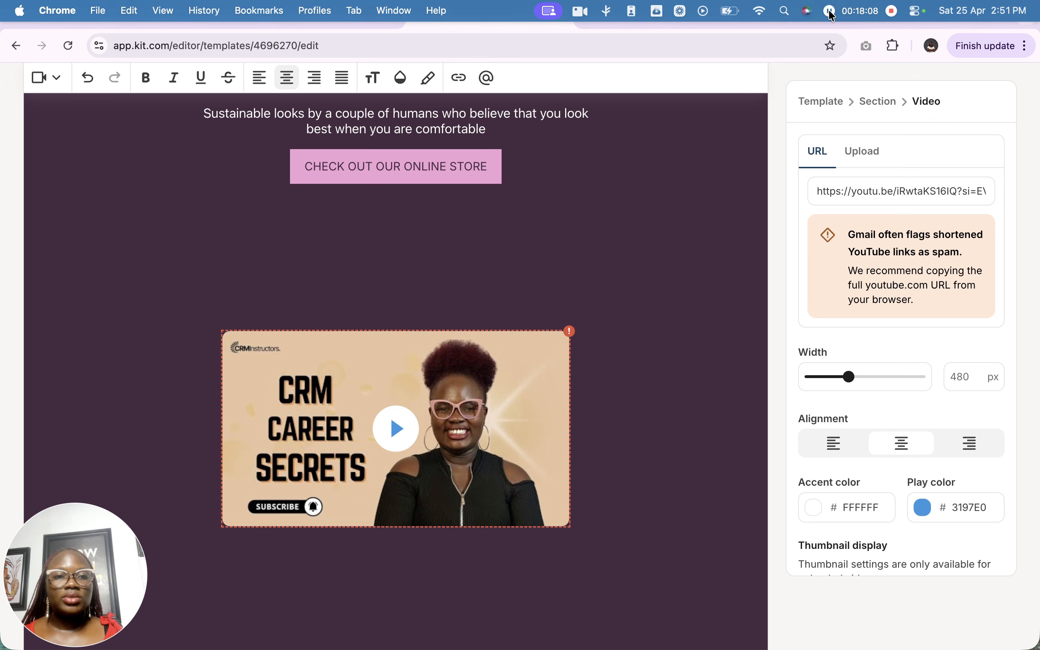
{"action": "triple_click", "coordinate": [933, 191]}
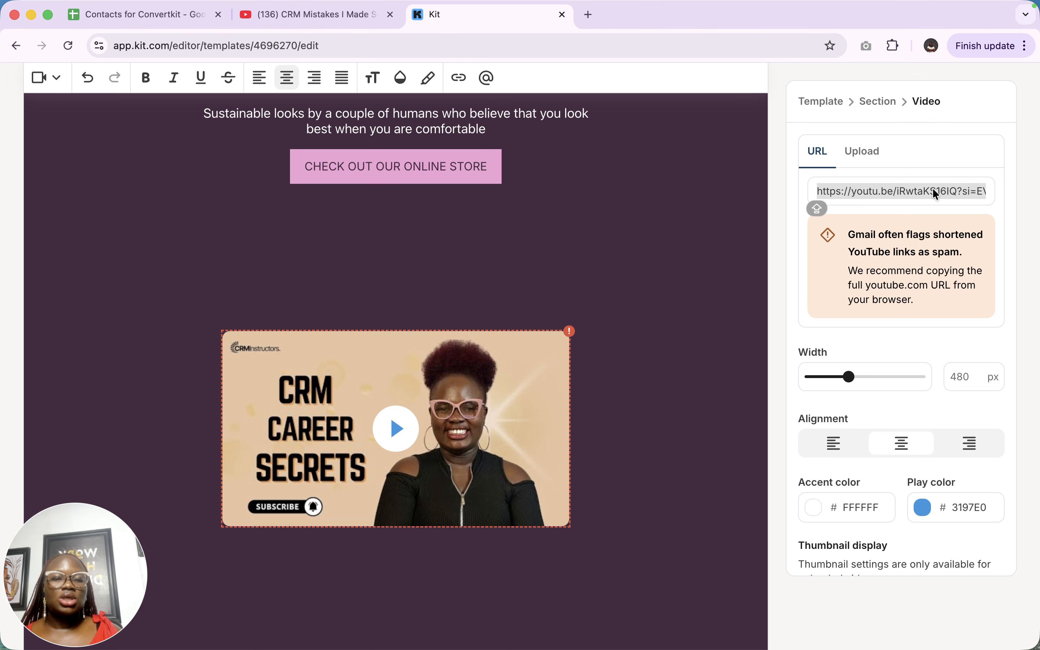
{"action": "key", "text": "BackSpace"}
{"action": "key", "text": "Caps_Lock"}
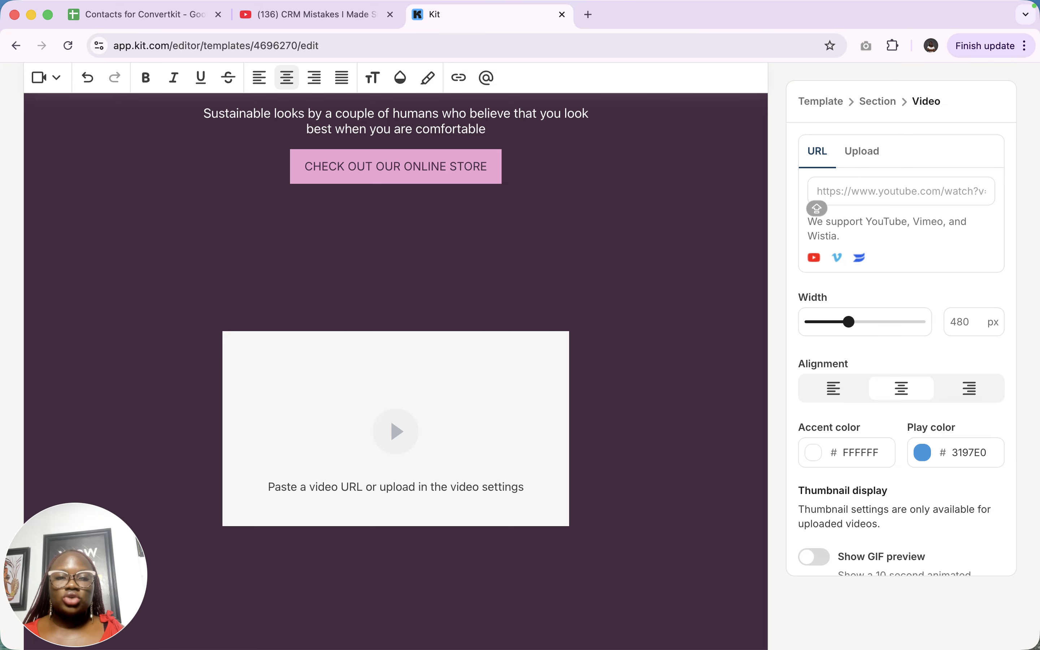
{"action": "type", "text": "https://www.youtube.com/watch?v=iRwtaKS16lQ"}
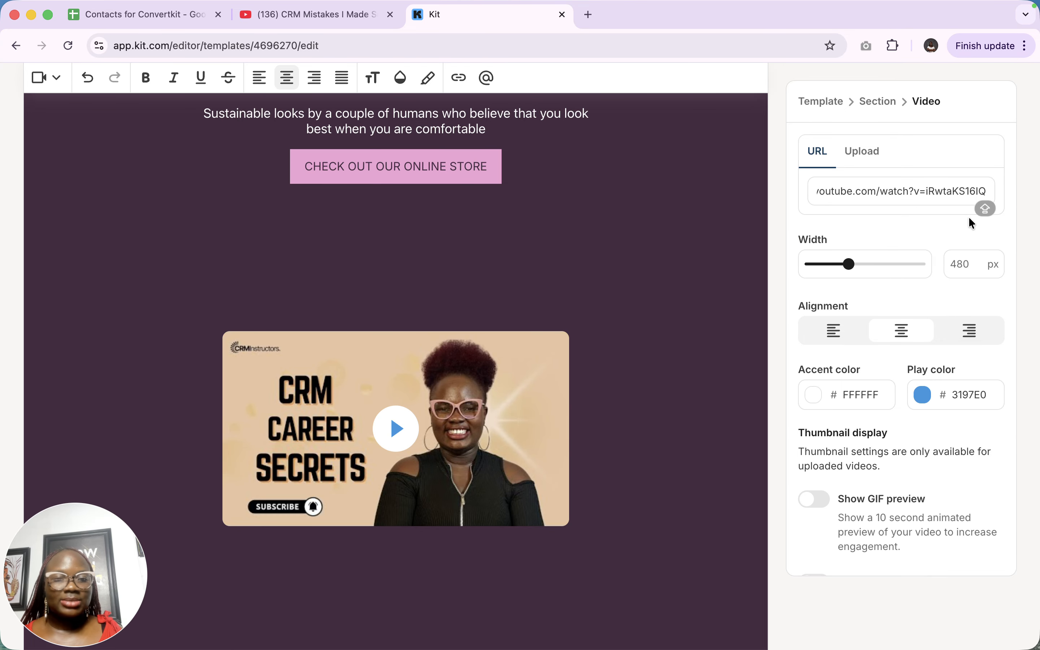
{"action": "left_click", "coordinate": [917, 214]}
Set the video's width to 555 px and its alignment to right, trying center and left alignment first
{"action": "mouse_move", "coordinate": [850, 264]}
{"action": "left_mouse_down"}
{"action": "mouse_move", "coordinate": [875, 266]}
{"action": "mouse_move", "coordinate": [859, 266]}
{"action": "left_mouse_up"}
{"action": "left_click", "coordinate": [907, 339]}
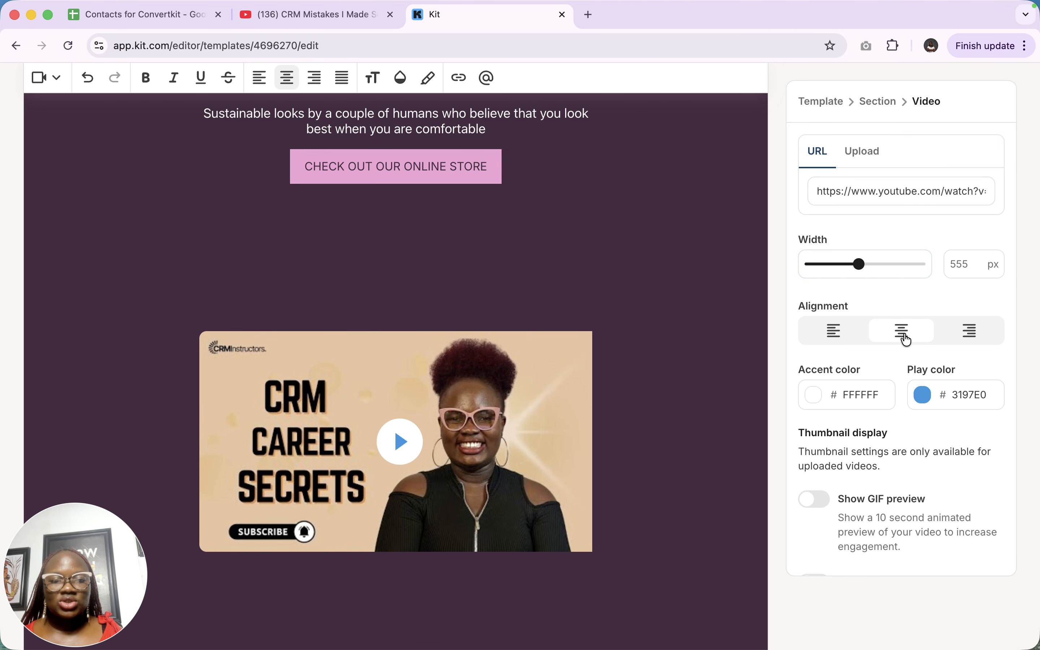
{"action": "left_click", "coordinate": [832, 331]}
{"action": "left_click", "coordinate": [972, 332]}
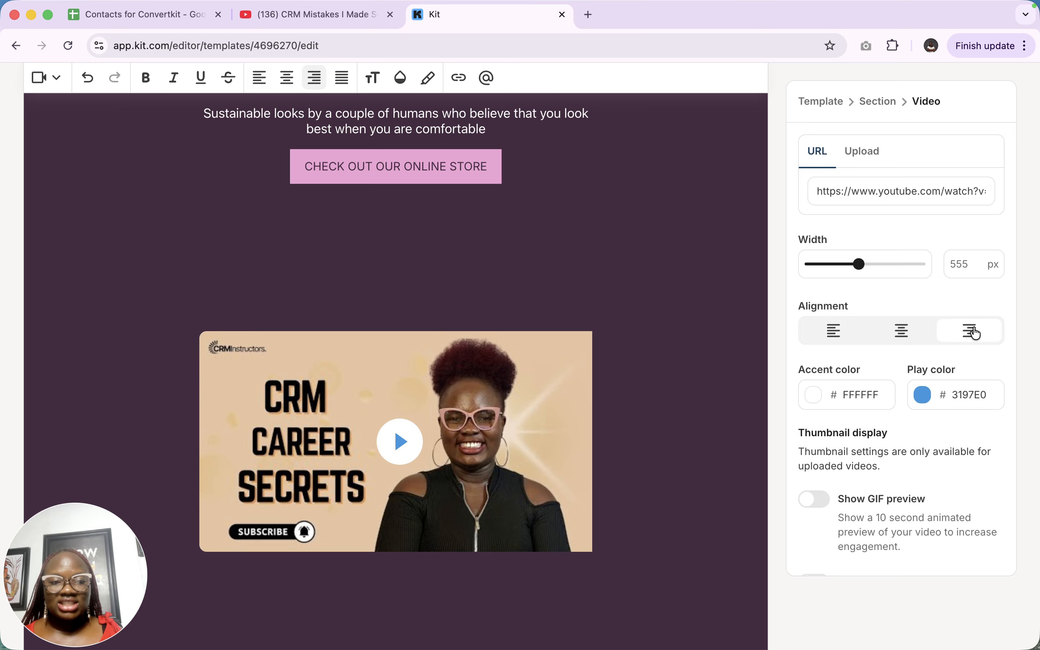
Set the video's play color to red, E03134, and view the thumbnail display options
{"action": "scroll", "coordinate": [952, 416], "scroll_direction": "down", "scroll_amount": 3}
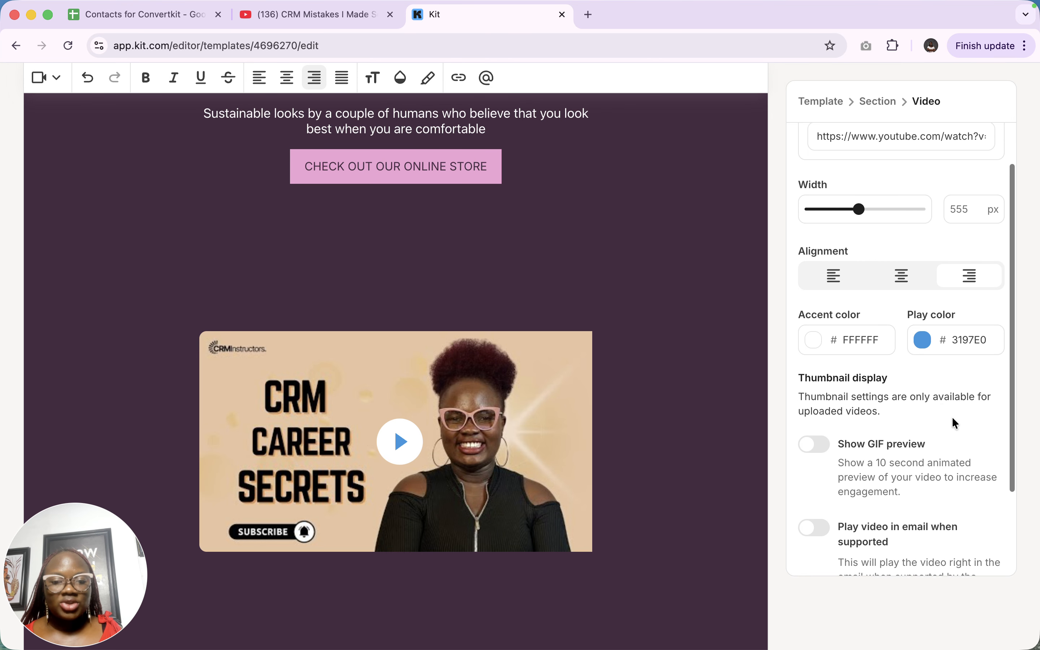
{"action": "left_click", "coordinate": [923, 336]}
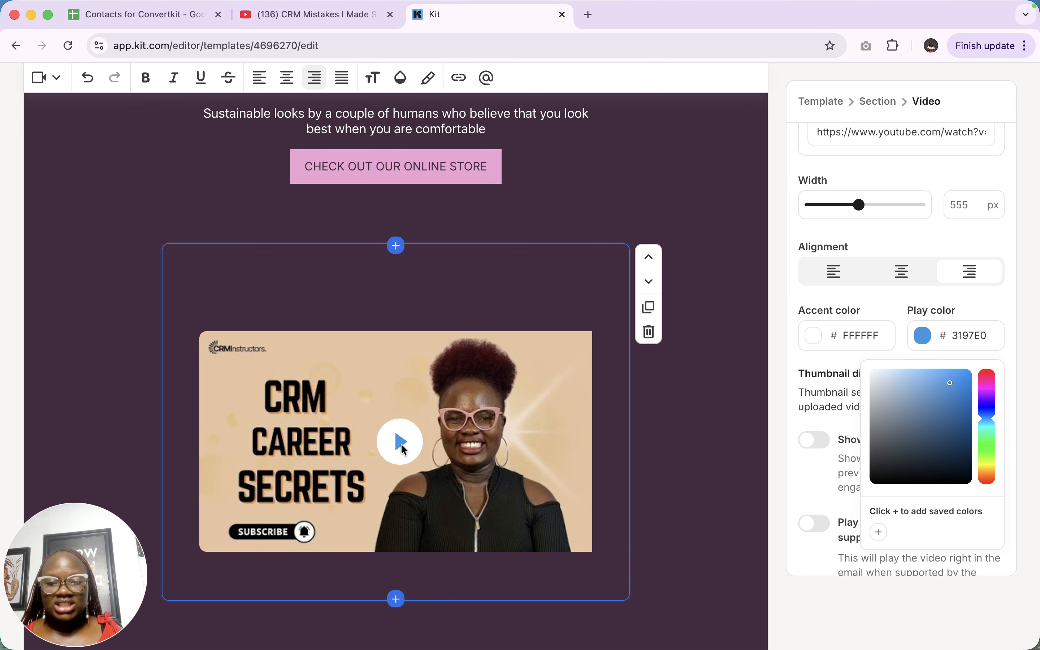
{"action": "left_click", "coordinate": [987, 379]}
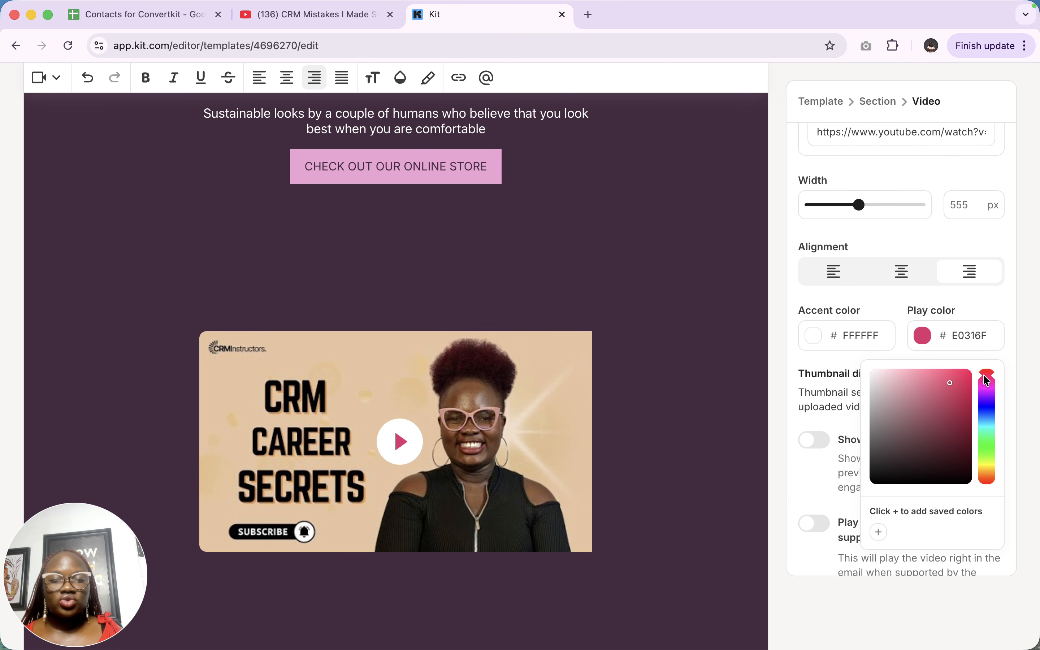
{"action": "mouse_move", "coordinate": [988, 380]}
{"action": "left_mouse_down"}
{"action": "mouse_move", "coordinate": [987, 447]}
{"action": "mouse_move", "coordinate": [988, 370]}
{"action": "left_mouse_up"}
{"action": "left_click", "coordinate": [1011, 329]}
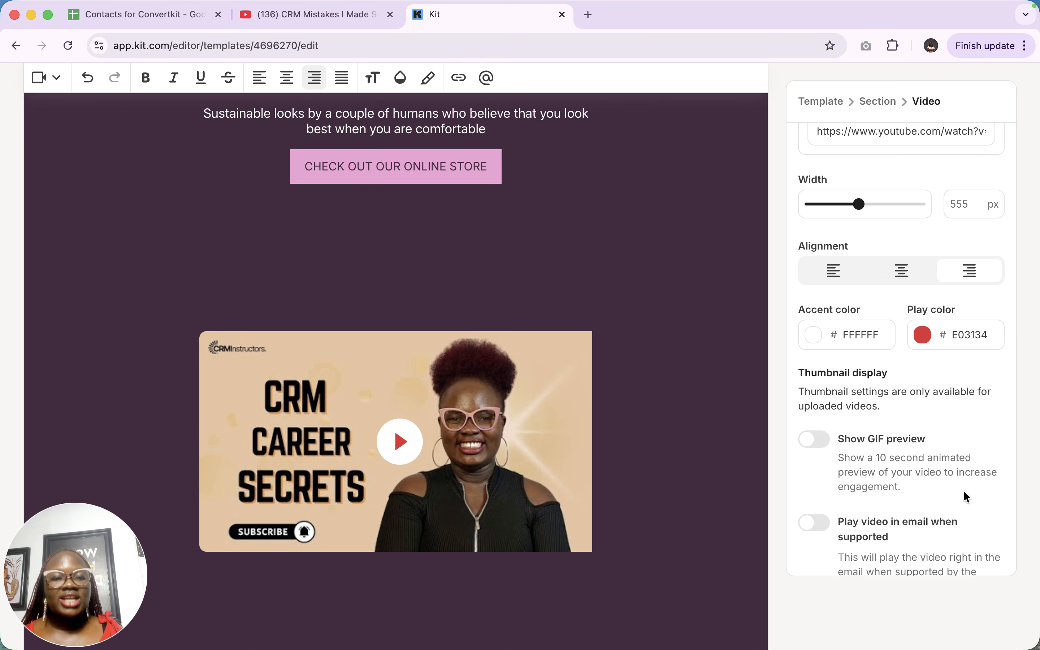
{"action": "scroll", "coordinate": [964, 492], "scroll_direction": "down", "scroll_amount": 3}
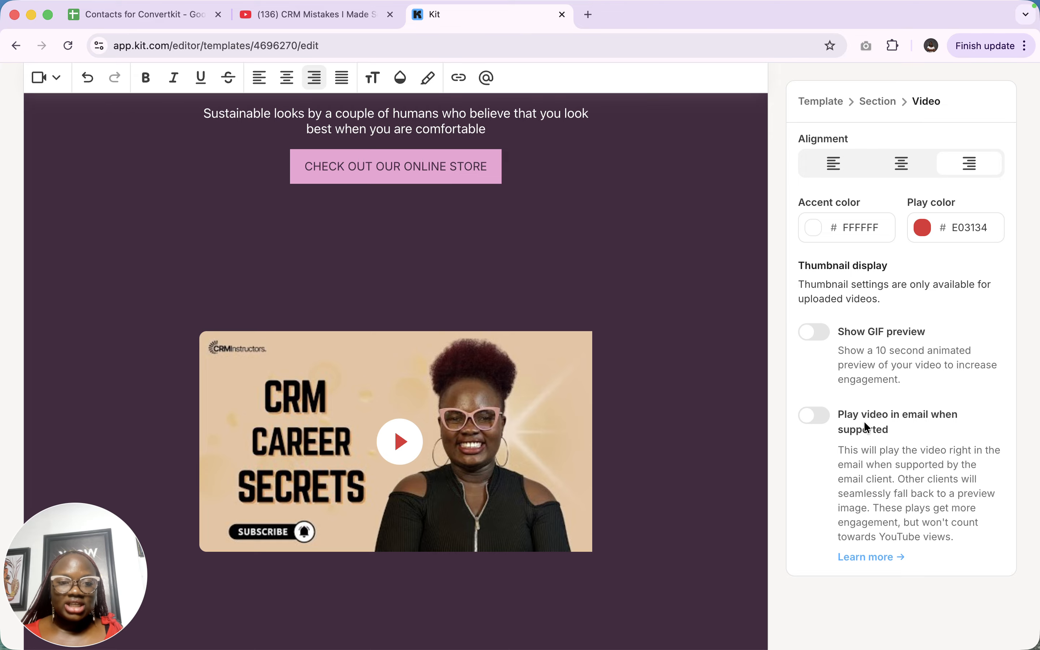
Add an empty section below the video block and browse the media and embed blocks available for it
{"action": "scroll", "coordinate": [589, 375], "scroll_direction": "down", "scroll_amount": 10}
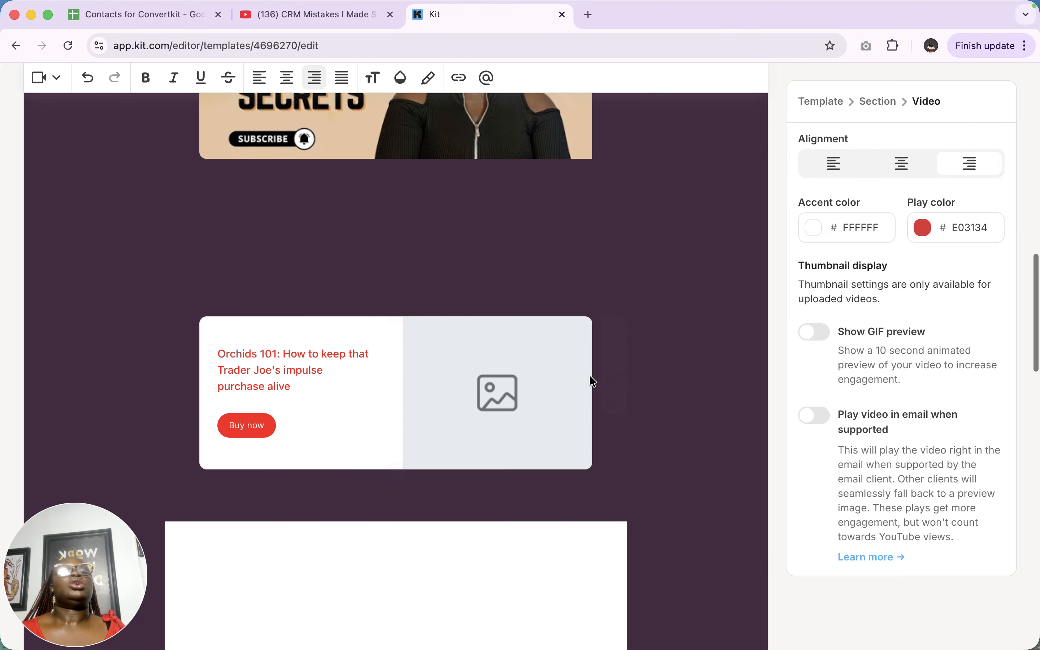
{"action": "left_click", "coordinate": [396, 210]}
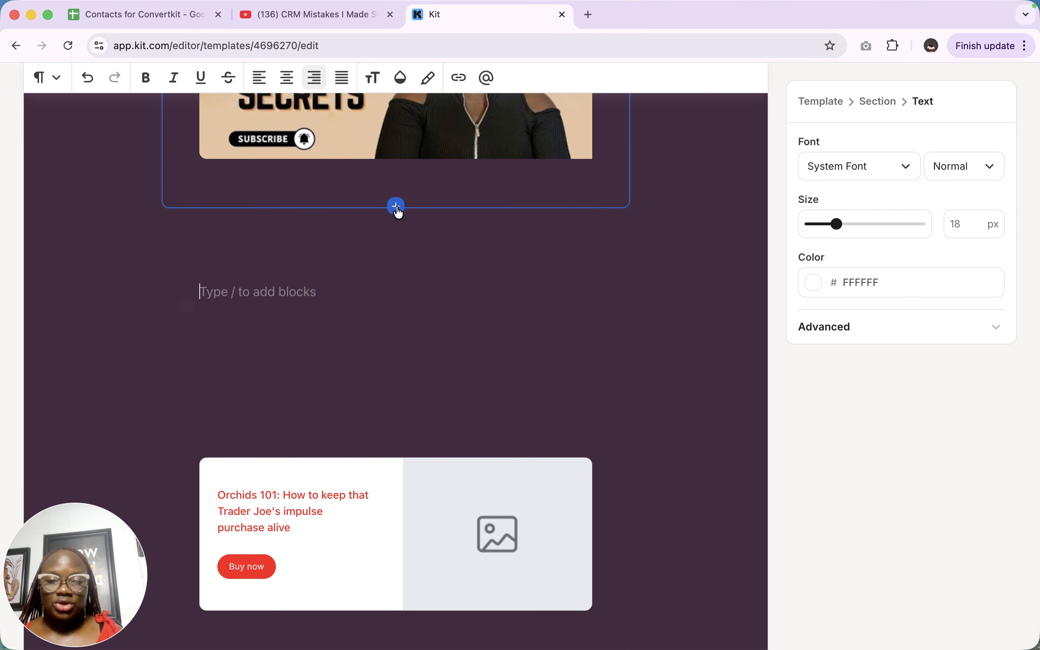
{"action": "left_click", "coordinate": [186, 307]}
{"action": "scroll", "coordinate": [328, 475], "scroll_direction": "down", "scroll_amount": 10}
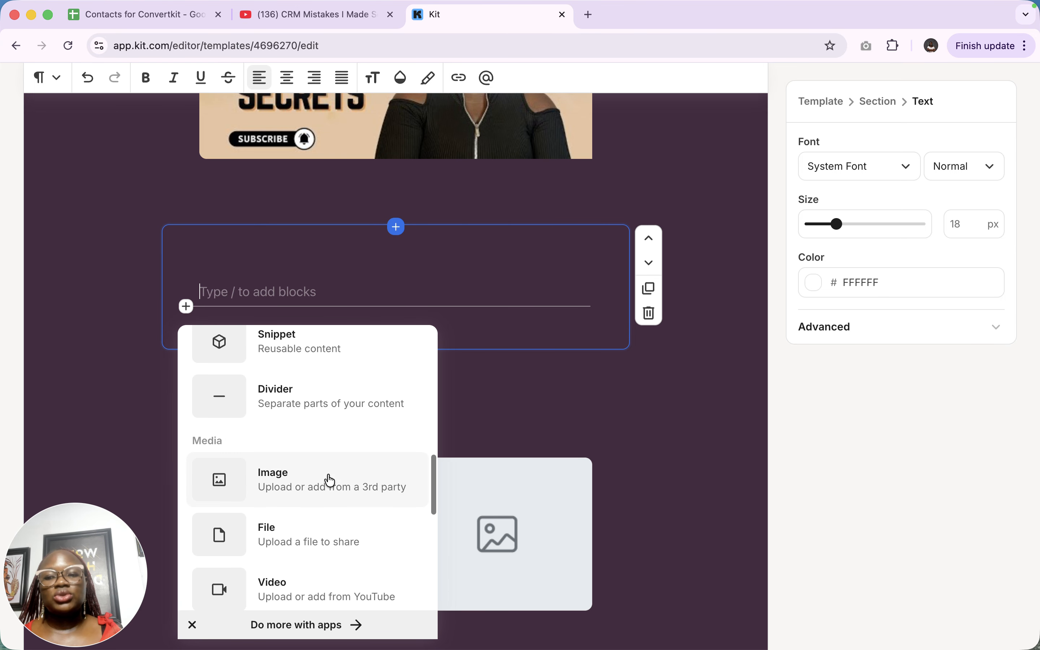
{"action": "scroll", "coordinate": [328, 475], "scroll_direction": "down", "scroll_amount": 2}
{"action": "scroll", "coordinate": [328, 473], "scroll_direction": "down", "scroll_amount": 10}
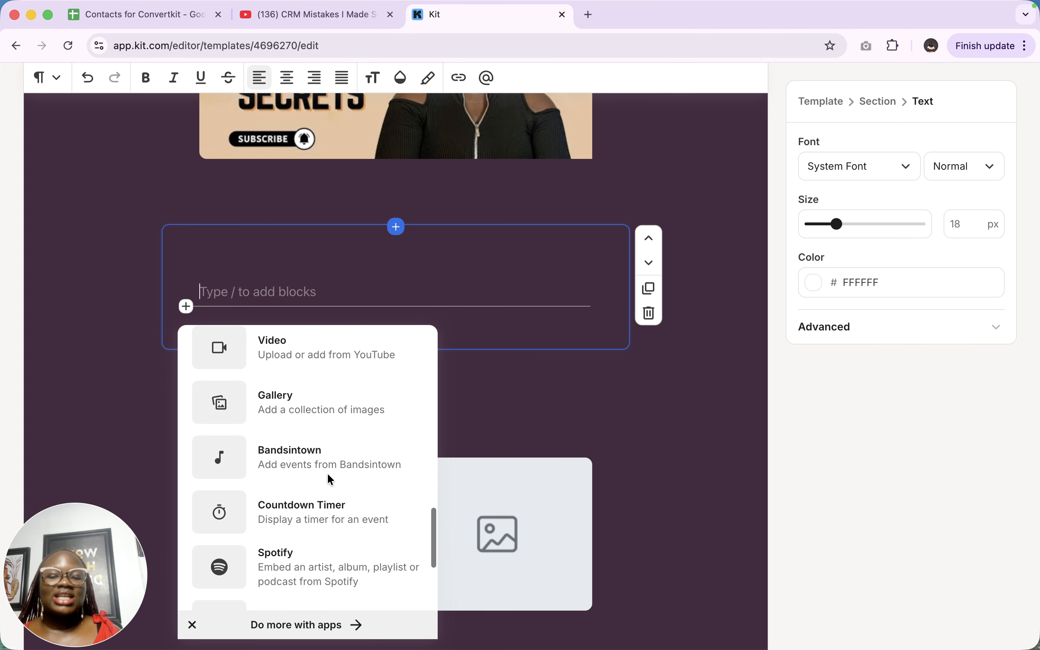
{"action": "scroll", "coordinate": [327, 473], "scroll_direction": "down", "scroll_amount": 5}
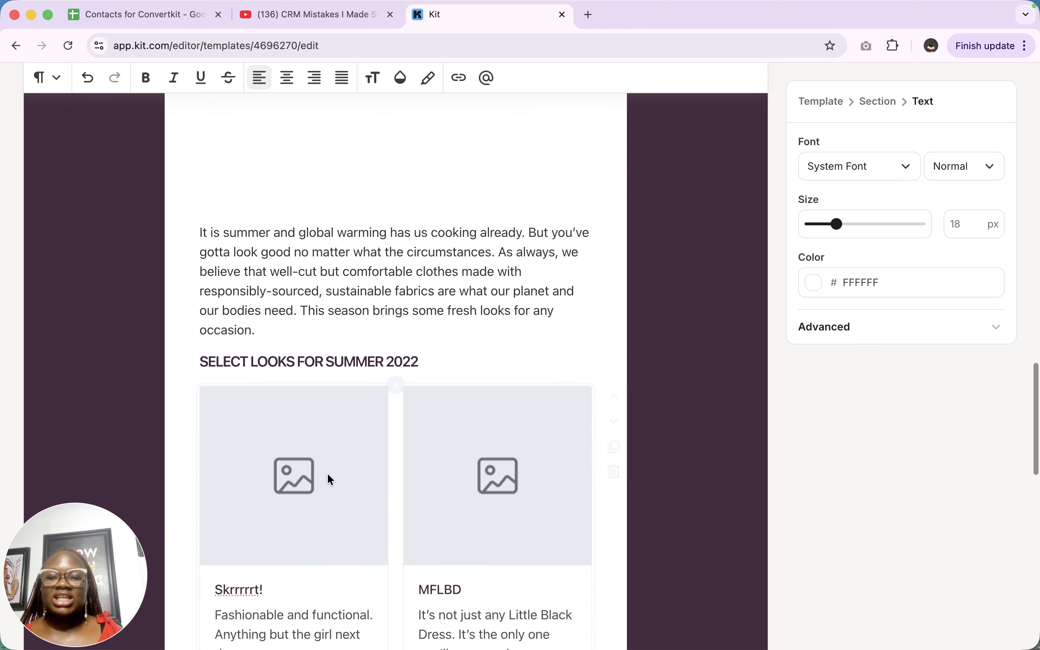
{"action": "left_click", "coordinate": [328, 475]}
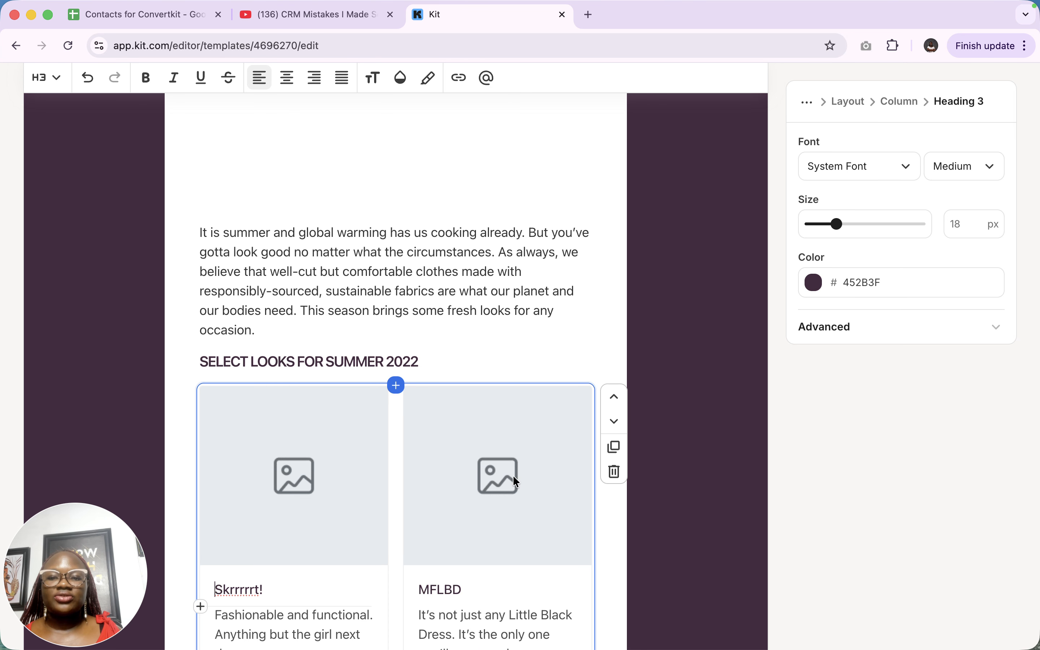
Inspect the template footer's address, Unsubscribe and Preferences links, and open the settings of the Built with Kit badge
{"action": "scroll", "coordinate": [513, 477], "scroll_direction": "down", "scroll_amount": 20}
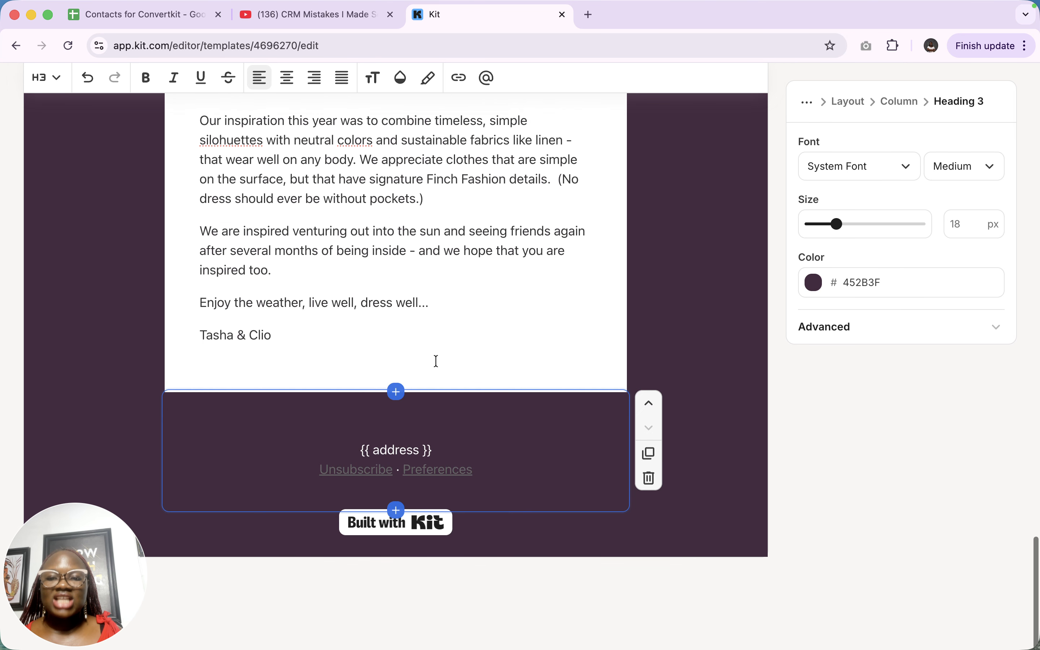
{"action": "left_click", "coordinate": [496, 460]}
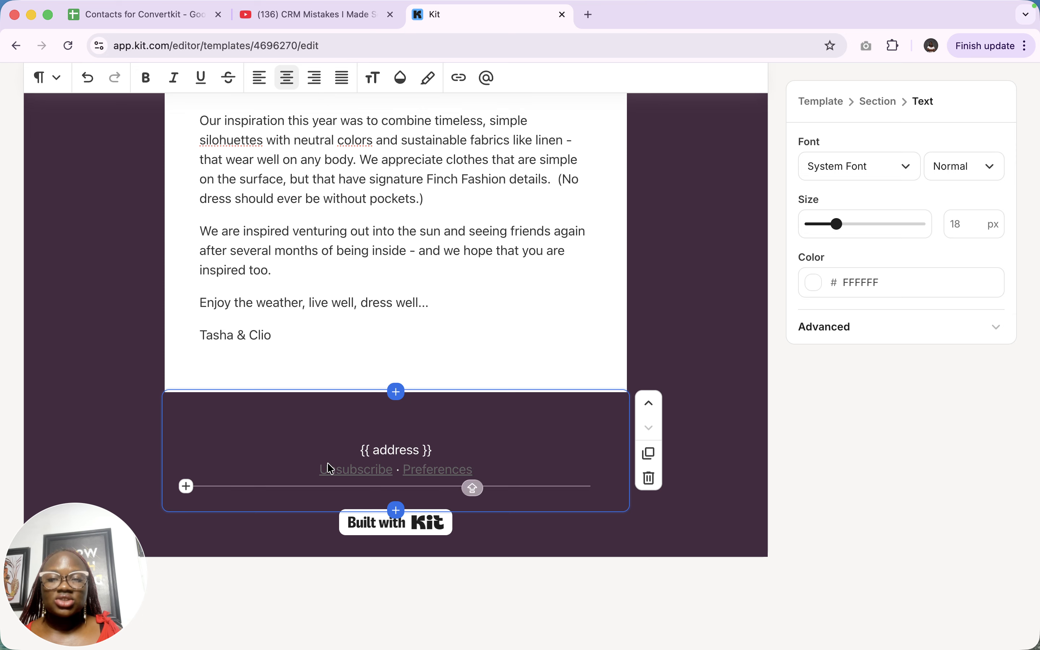
{"action": "left_click", "coordinate": [350, 474]}
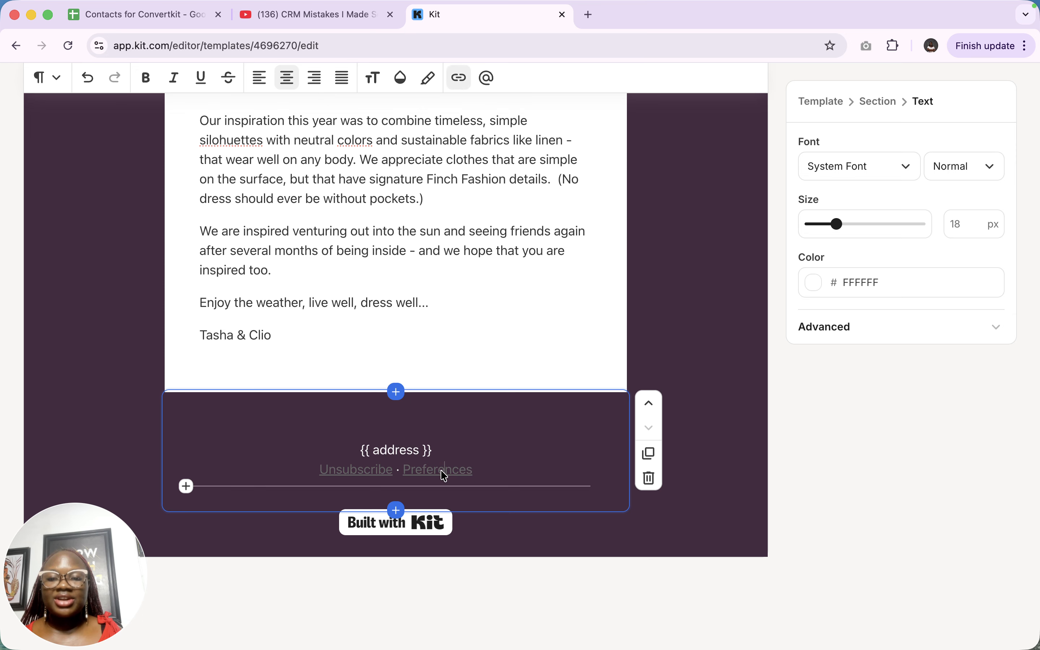
{"action": "left_click", "coordinate": [402, 538]}
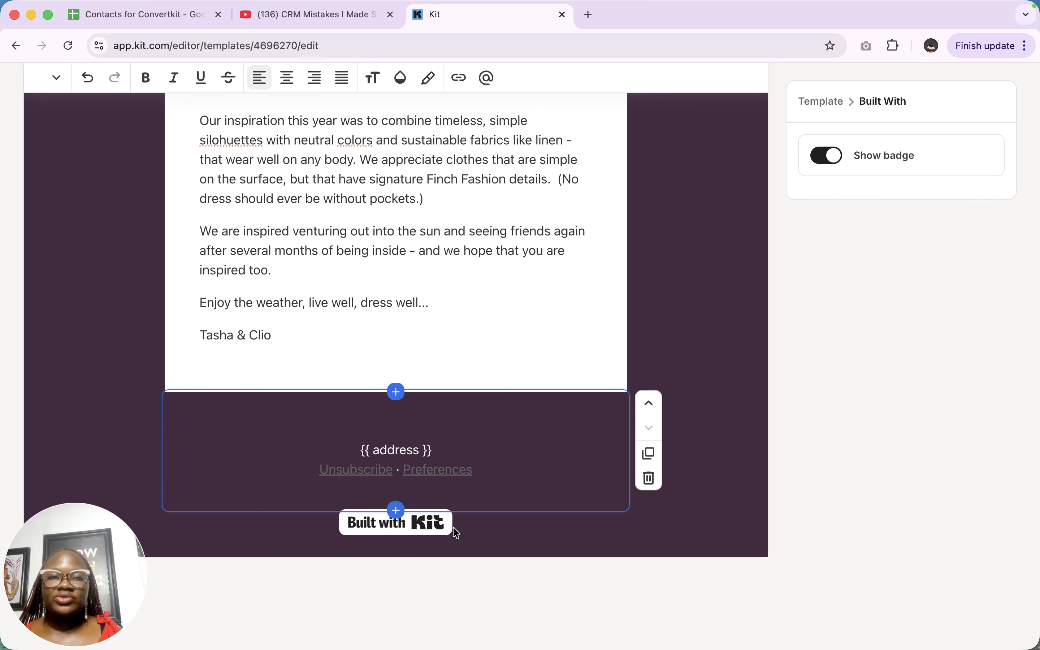